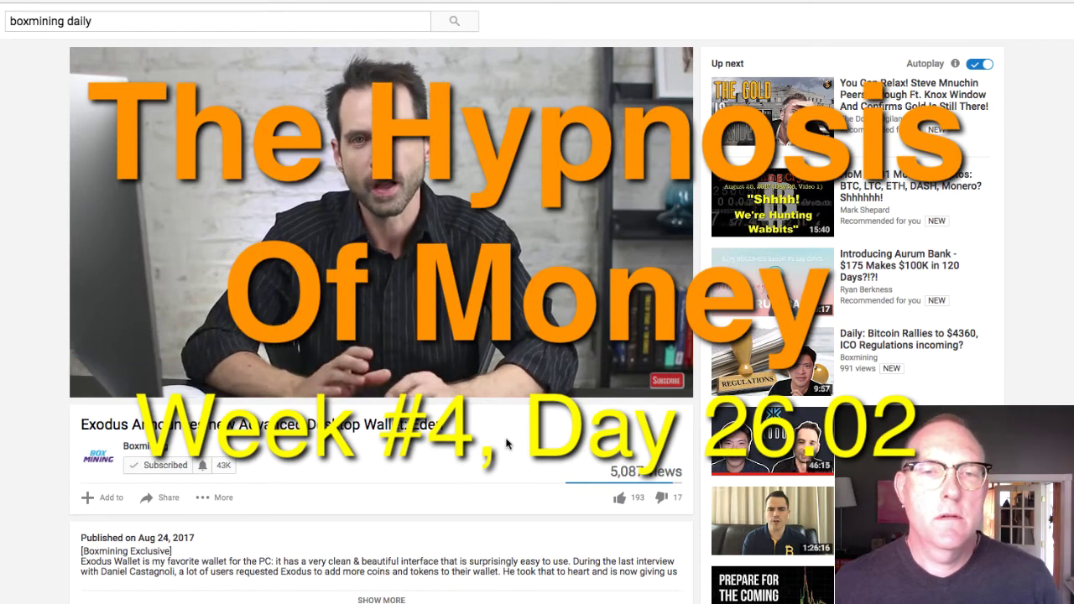
# Like the Exodus Eden announcement video and expand its full description
pyautogui.click(620, 499)
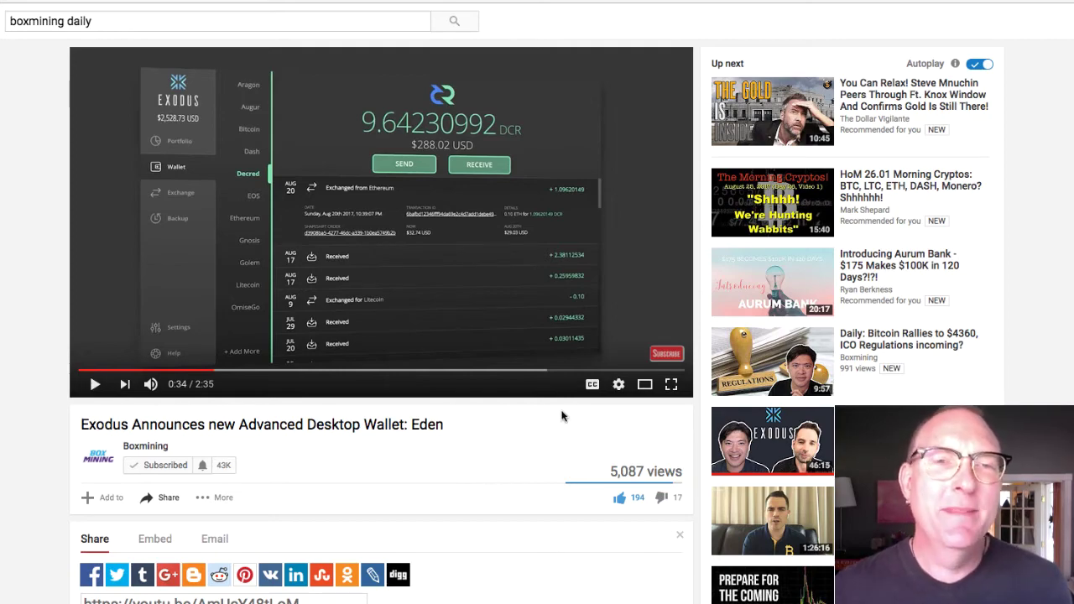
pyautogui.scroll(-2, 553, 419)
pyautogui.scroll(-1, 537, 436)
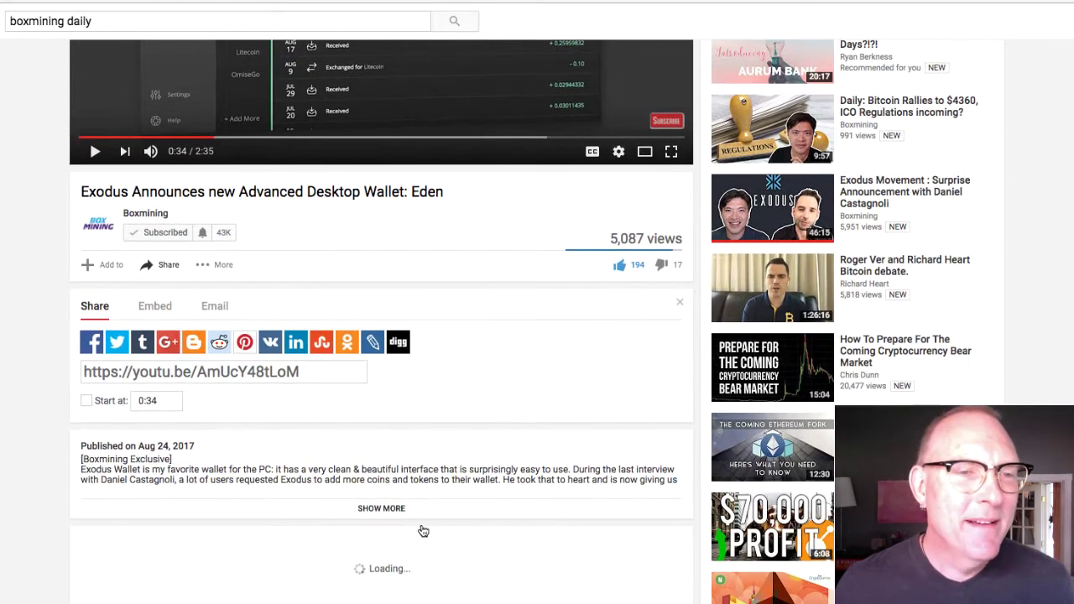
pyautogui.click(381, 509)
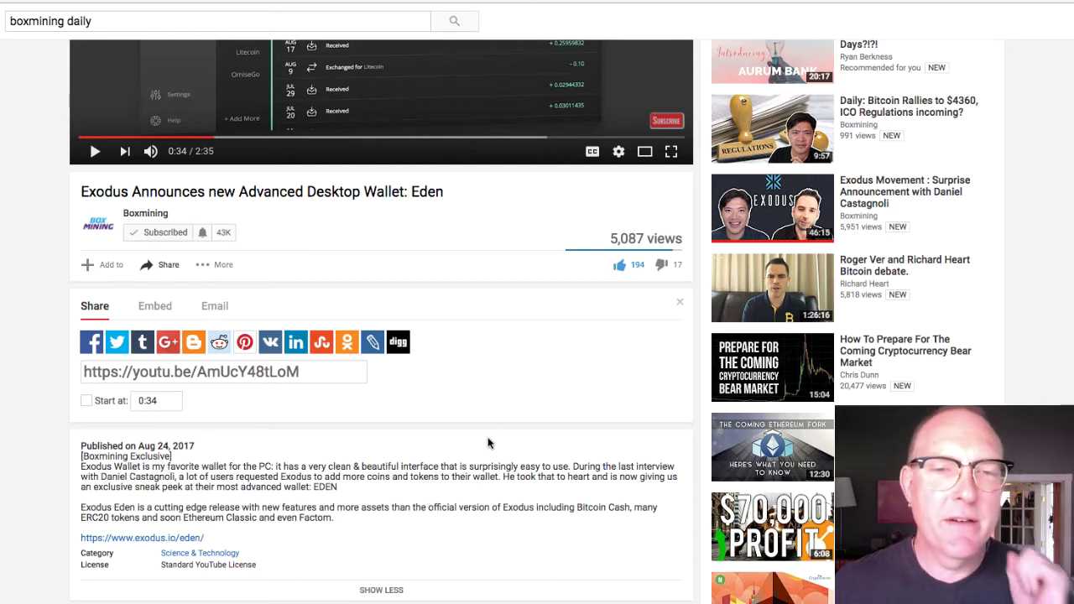
# Open the exodus.io/eden link from the video description
pyautogui.scroll(3, 488, 442)
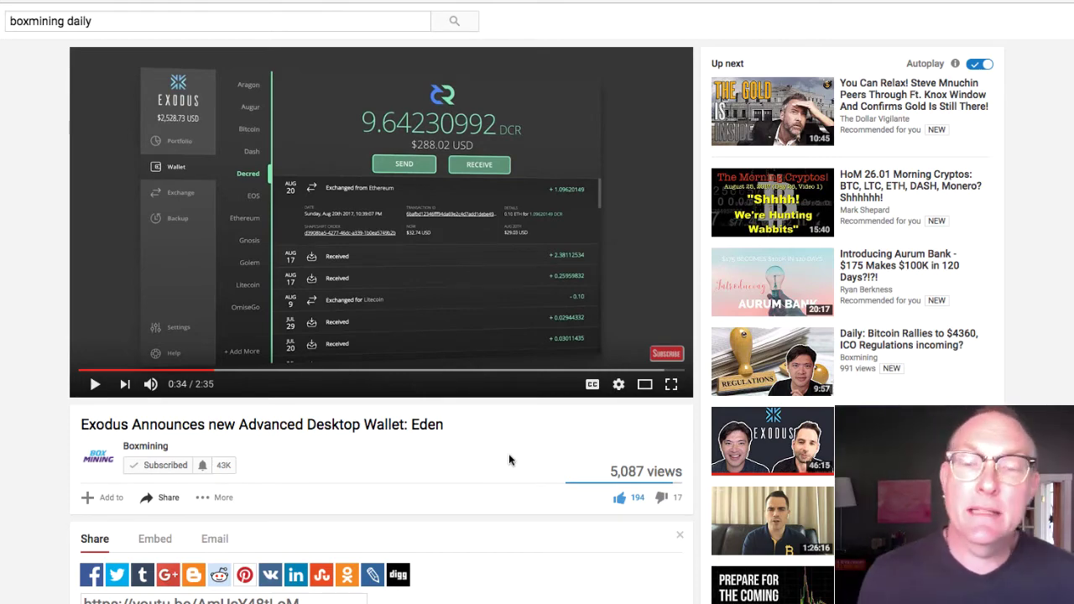
pyautogui.scroll(-3, 508, 460)
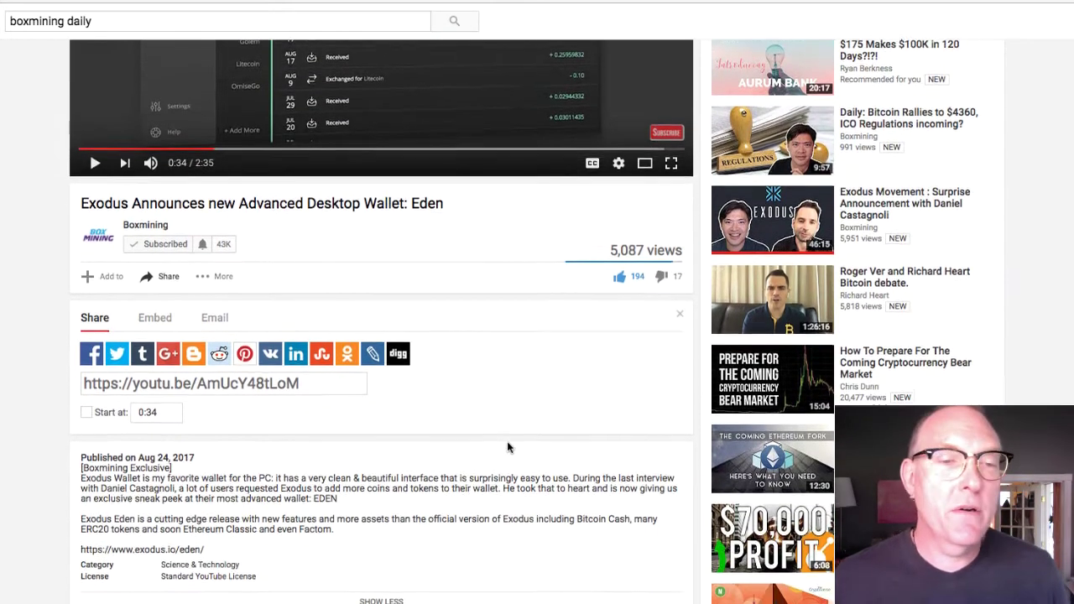
pyautogui.scroll(-2, 507, 448)
pyautogui.scroll(1, 376, 488)
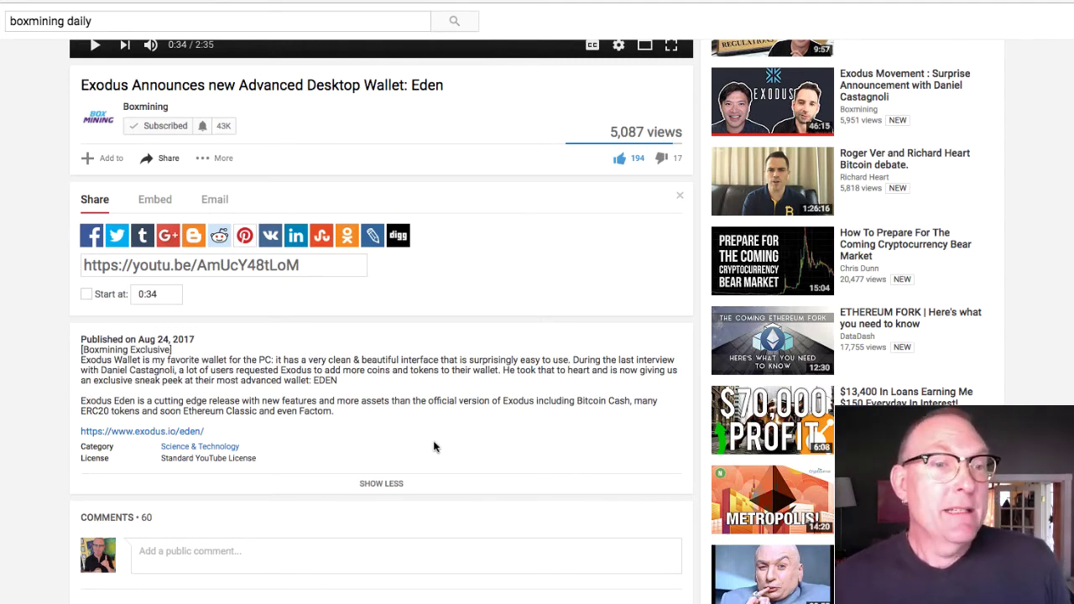
pyautogui.click(148, 432)
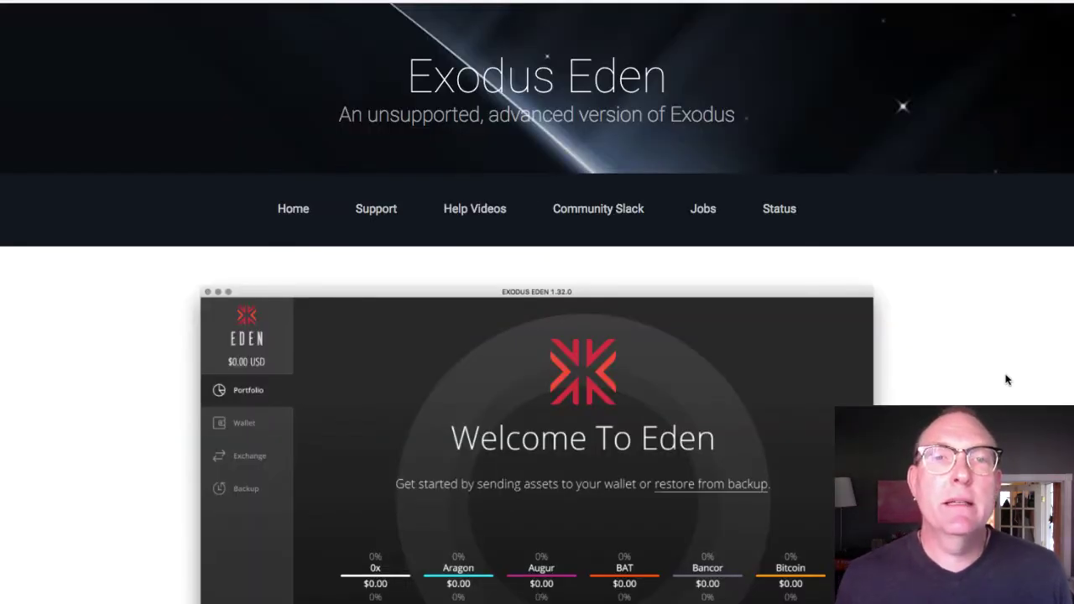
# Examine the Exodus Eden page's introduction, including the wallet preview with its supported assets and the advanced users announcement
pyautogui.scroll(-1, 1004, 385)
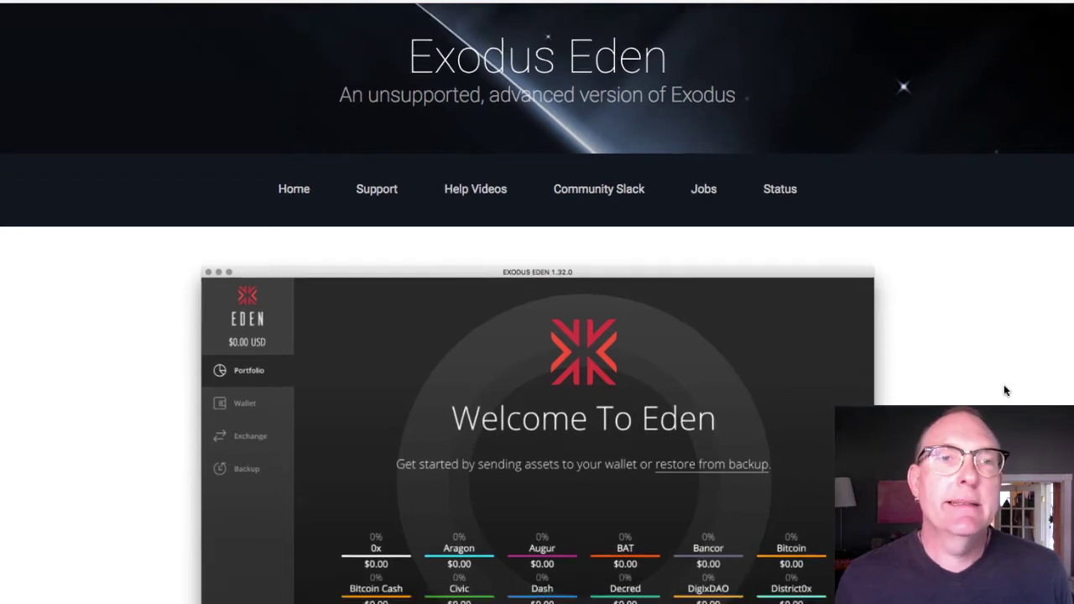
pyautogui.scroll(-4, 1004, 386)
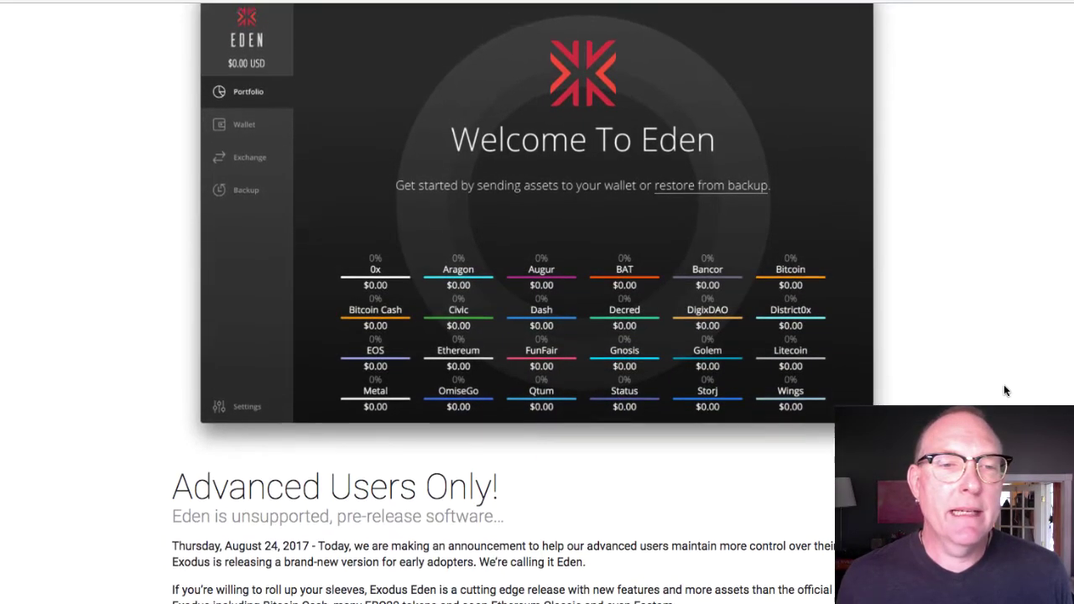
pyautogui.scroll(-3, 1005, 390)
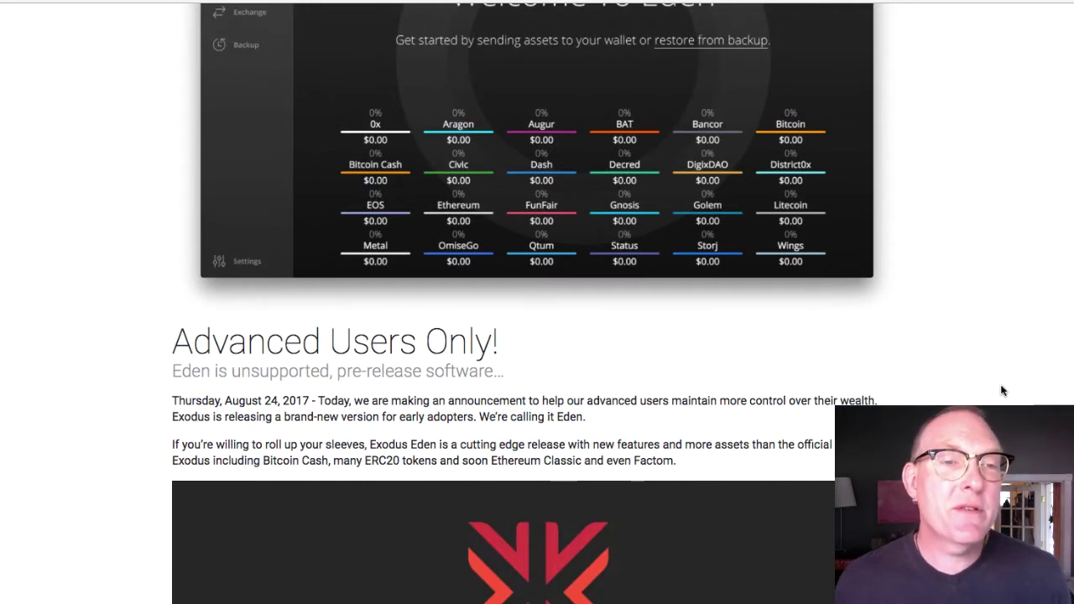
pyautogui.scroll(-4, 1002, 390)
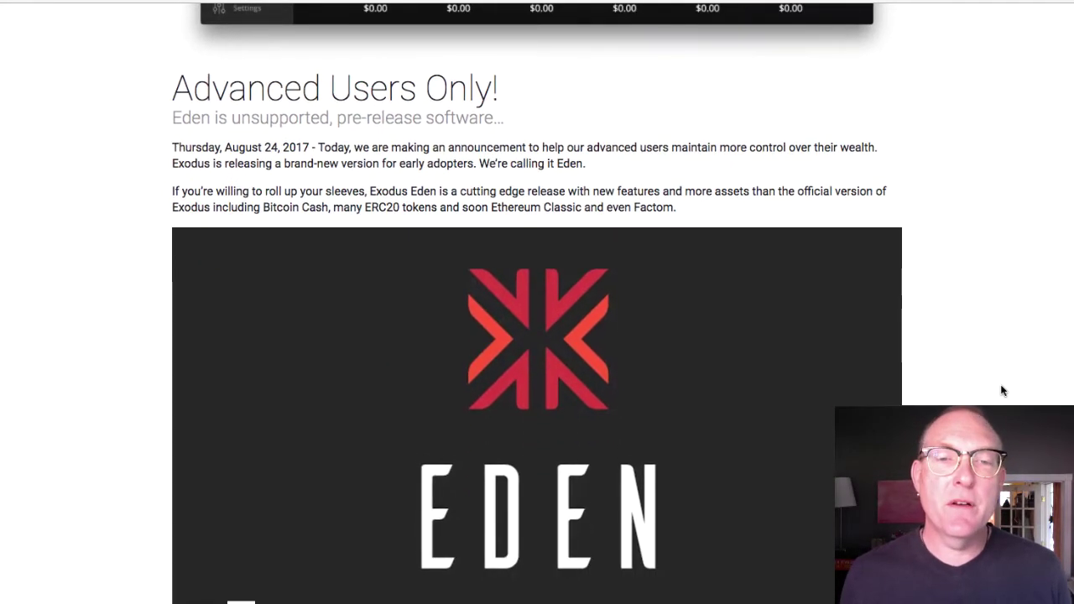
pyautogui.scroll(-2, 1001, 390)
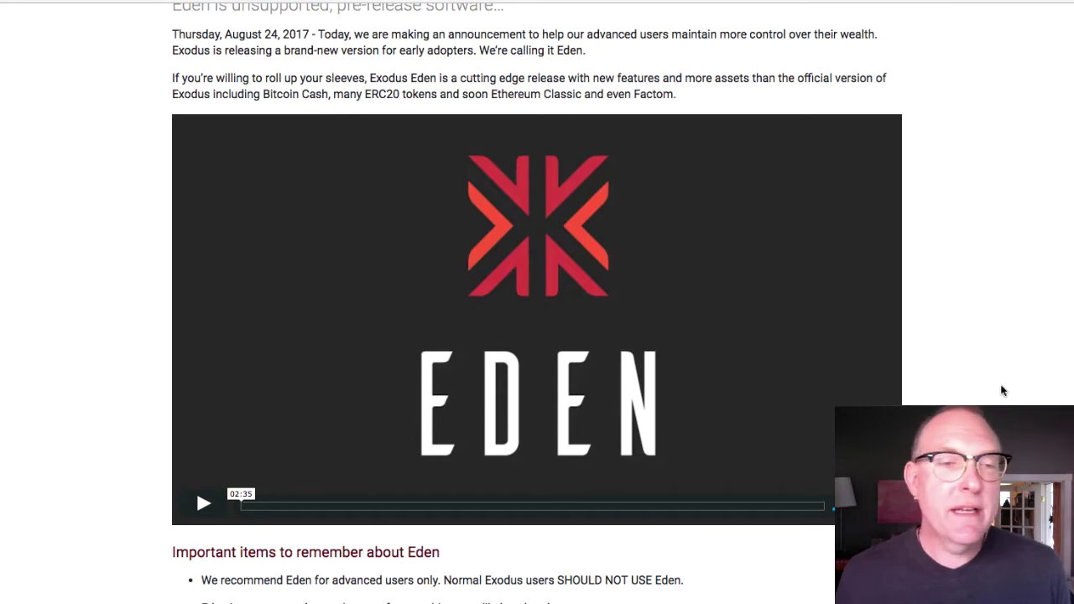
pyautogui.scroll(5, 1001, 390)
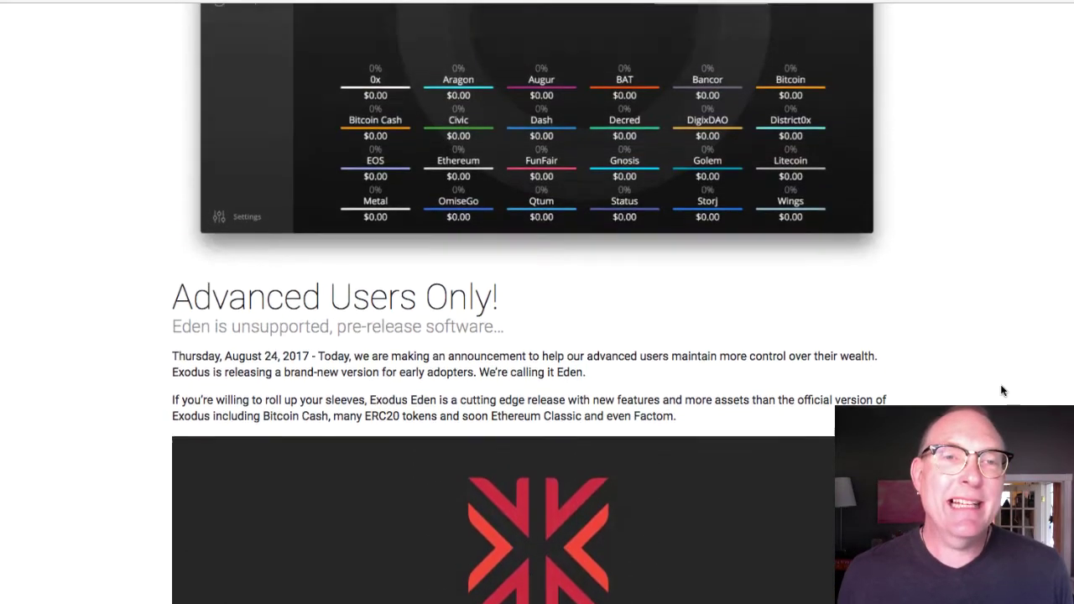
pyautogui.scroll(5, 1002, 390)
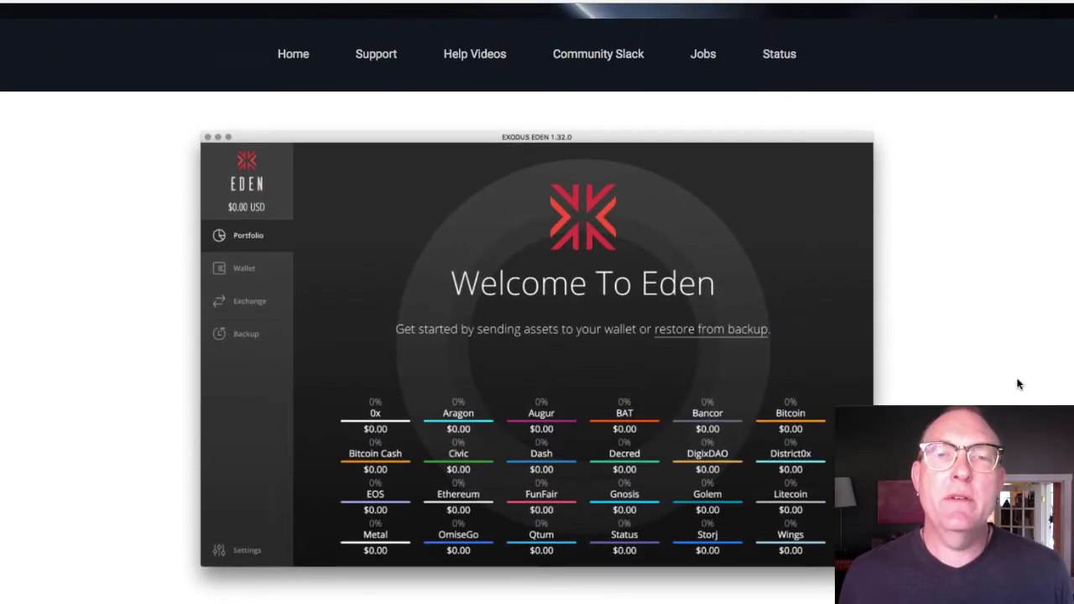
pyautogui.scroll(-3, 1018, 384)
pyautogui.scroll(3, 1017, 384)
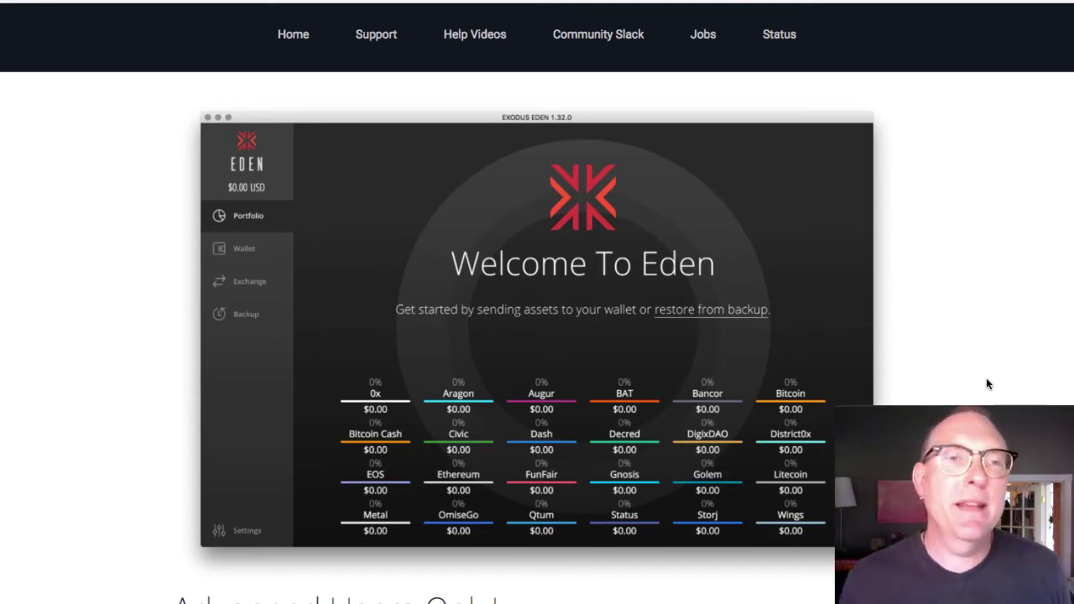
# Read the important items to remember about Eden and the Eden tips and tricks, down to the installation picture
pyautogui.scroll(-2, 985, 379)
pyautogui.scroll(-10, 986, 380)
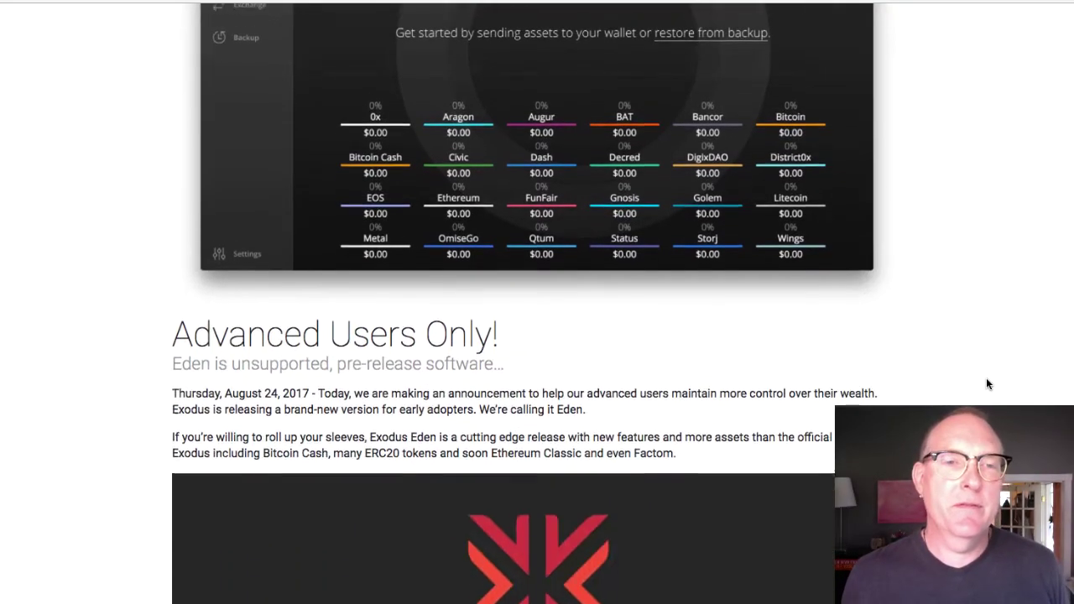
pyautogui.scroll(-1, 985, 379)
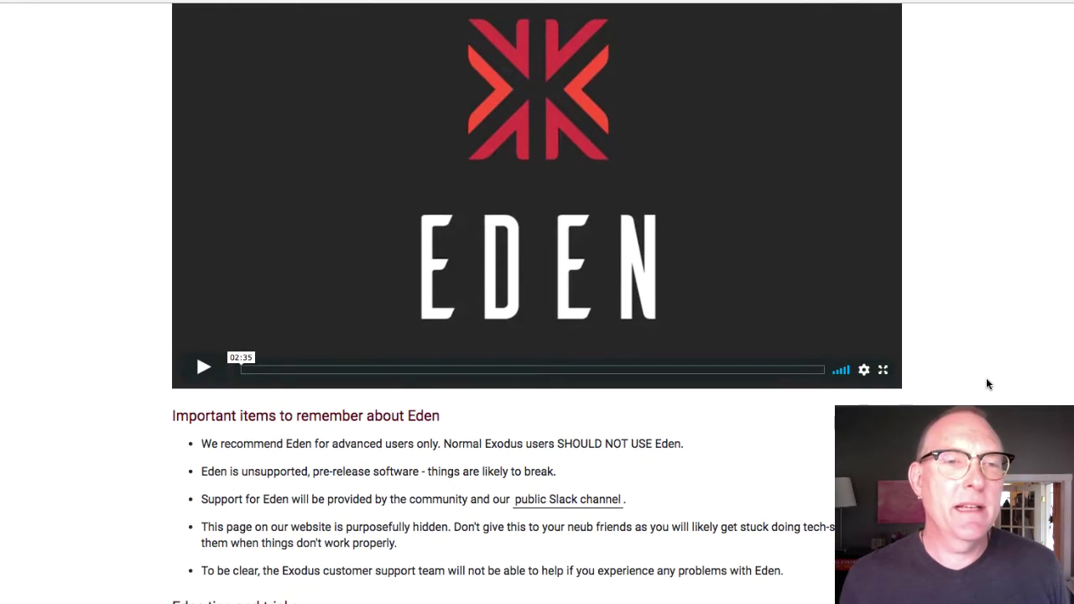
pyautogui.scroll(-5, 999, 373)
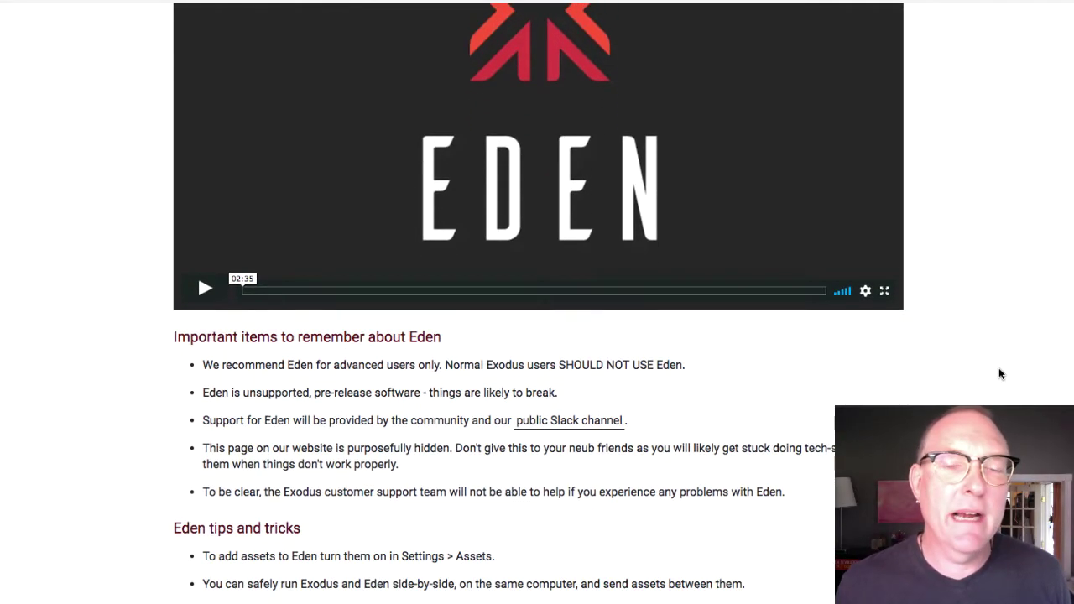
pyautogui.scroll(2, 998, 369)
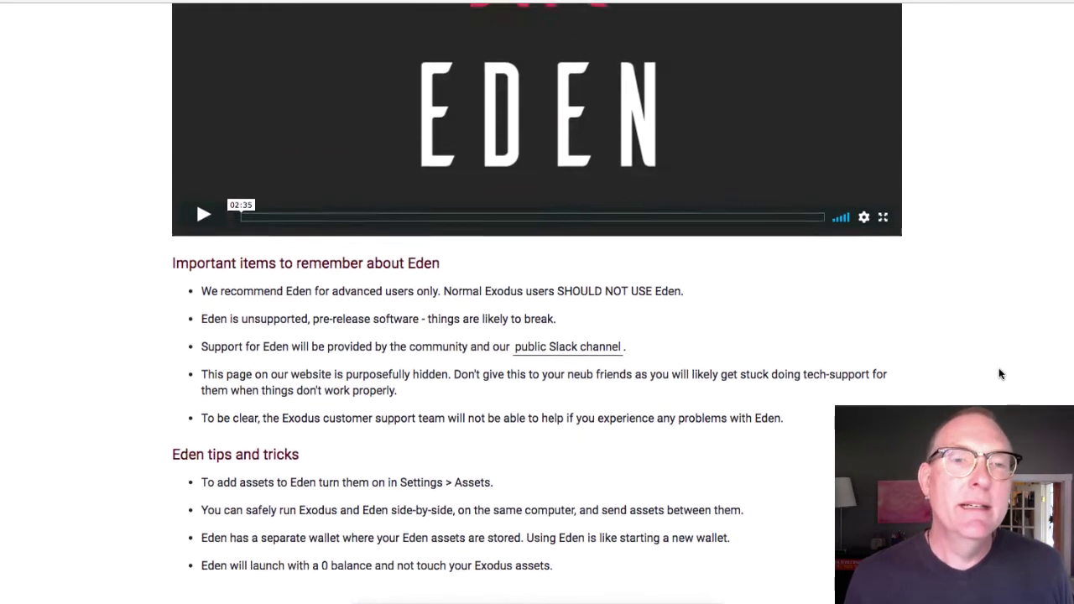
pyautogui.scroll(-1, 998, 369)
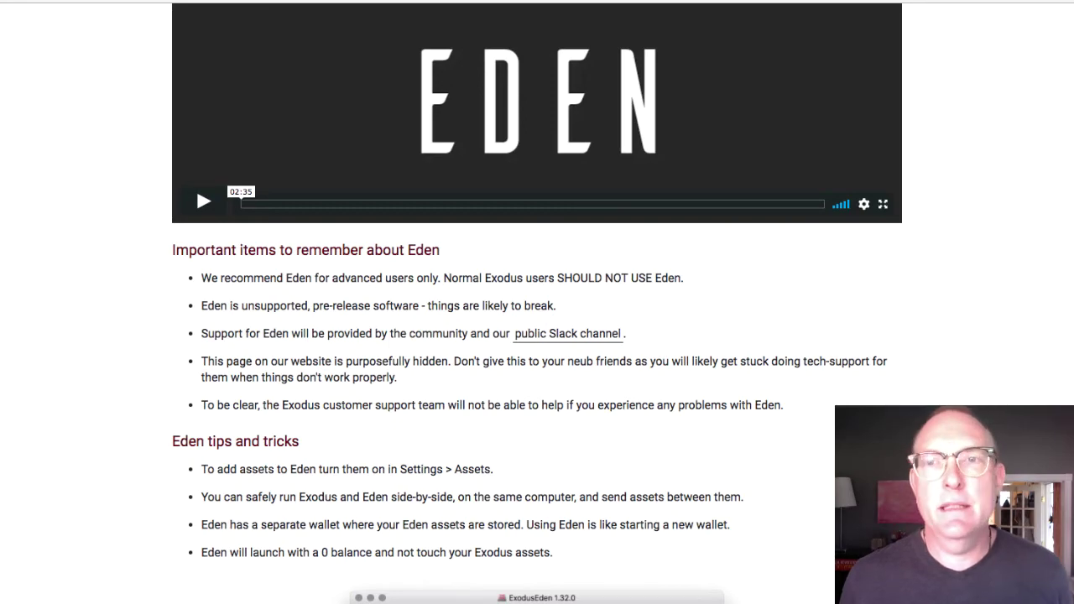
pyautogui.scroll(-2, 1007, 370)
pyautogui.scroll(-6, 196, 124)
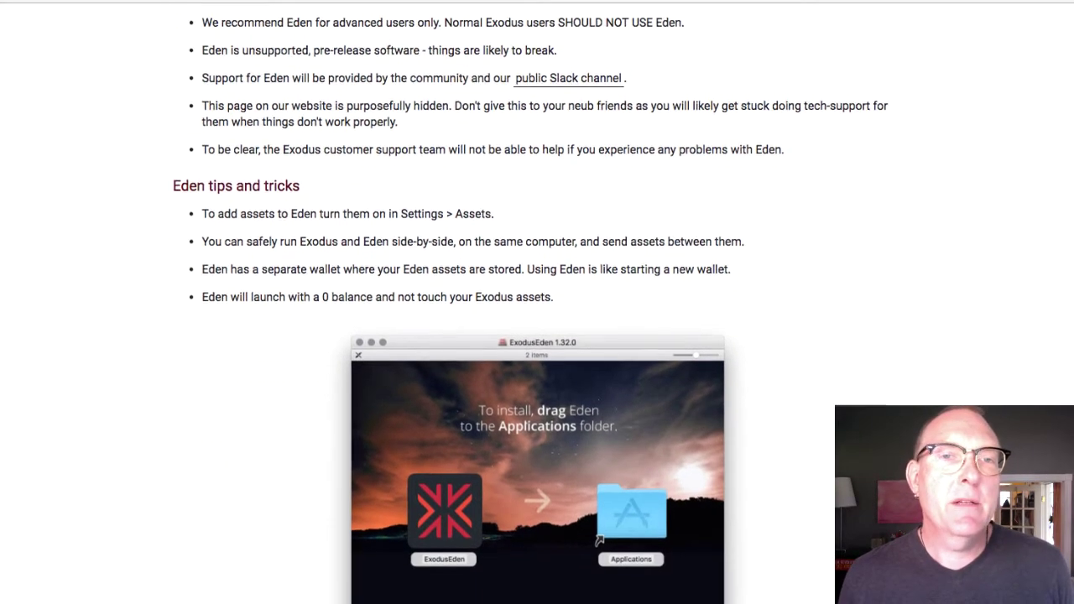
pyautogui.scroll(-3, 537, 302)
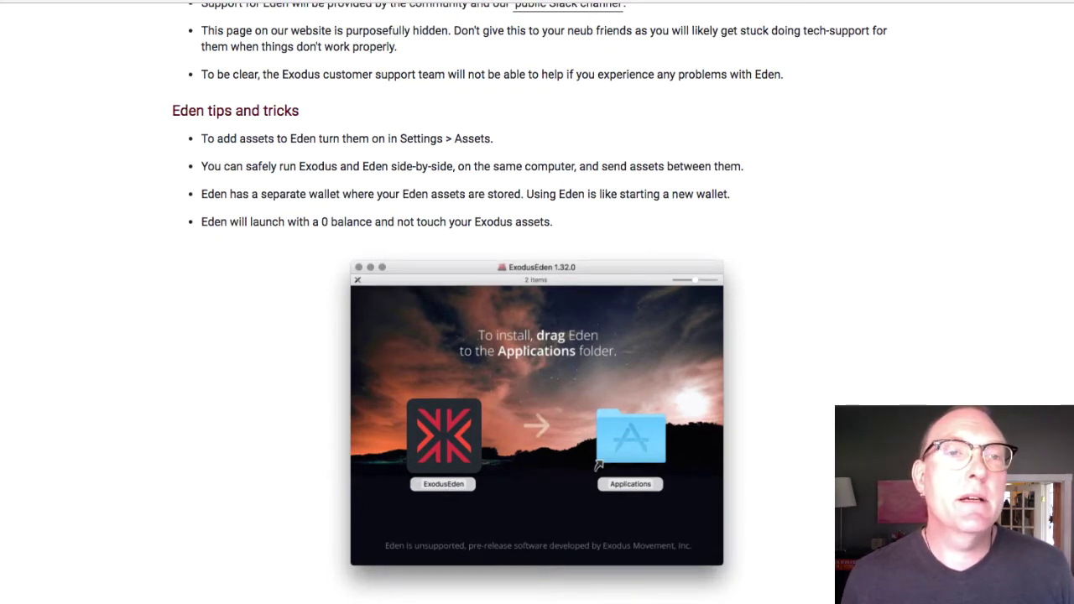
# Download the Mac version of Exodus Eden 1.32.0 and install ExodusEden into the Applications folder
pyautogui.scroll(-10, 537, 302)
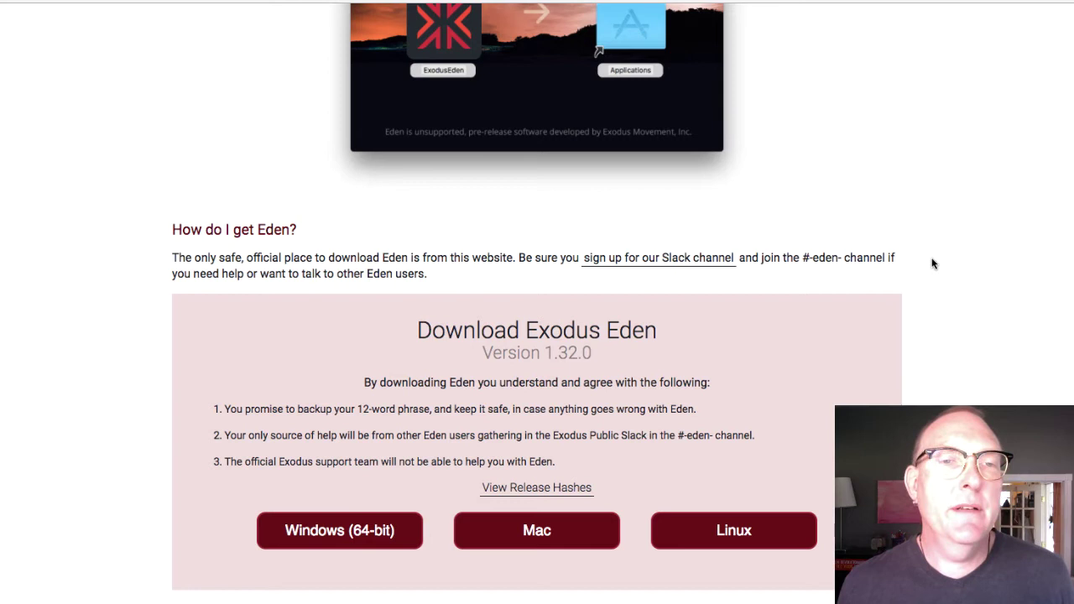
pyautogui.click(533, 532)
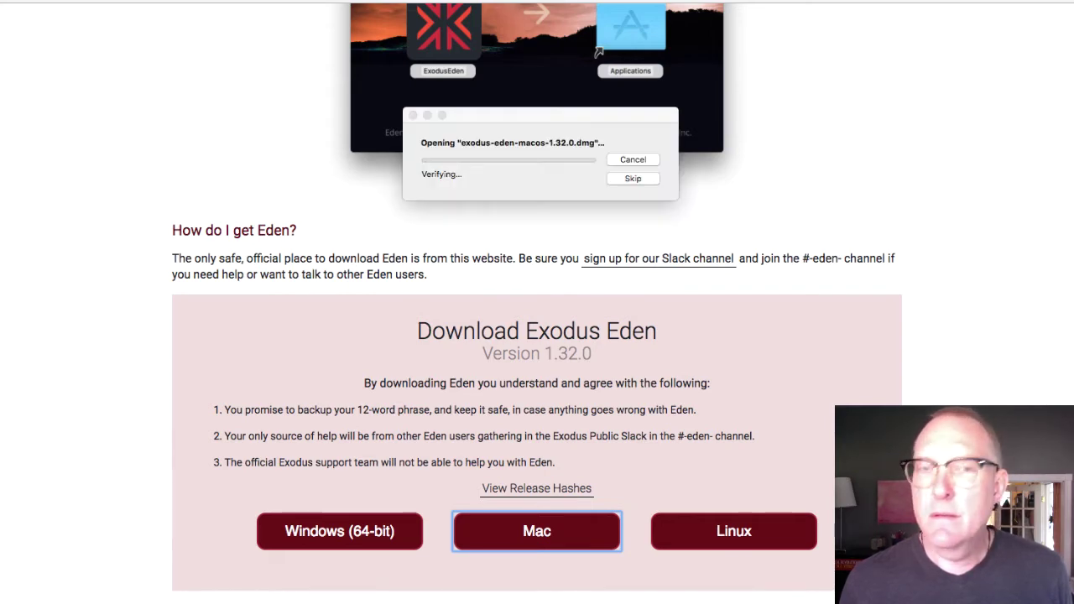
pyautogui.scroll(1, 537, 336)
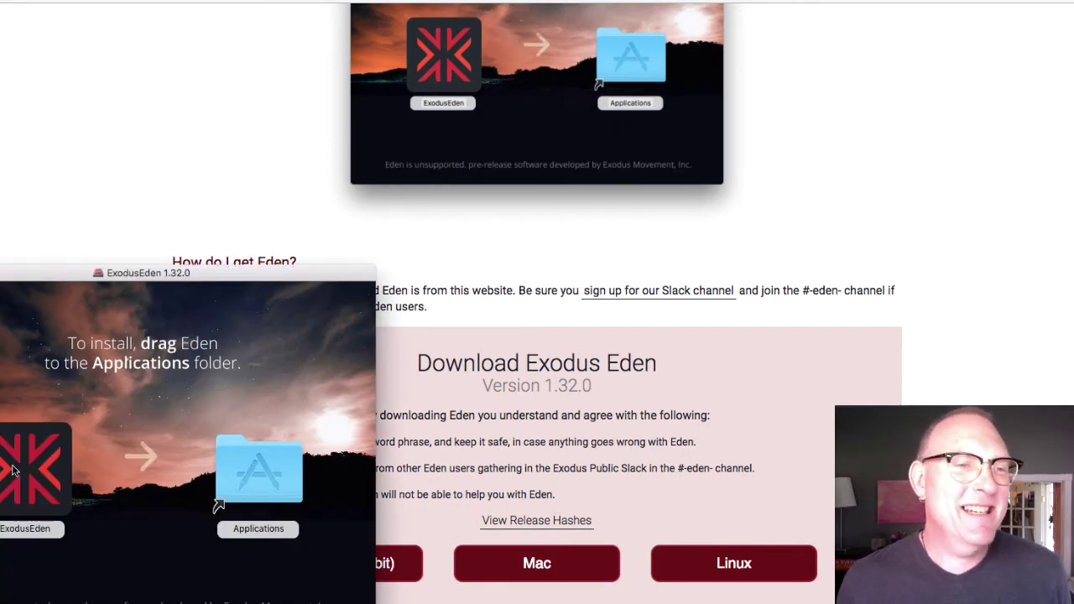
pyautogui.moveTo(12, 471); pyautogui.dragTo(246, 471)
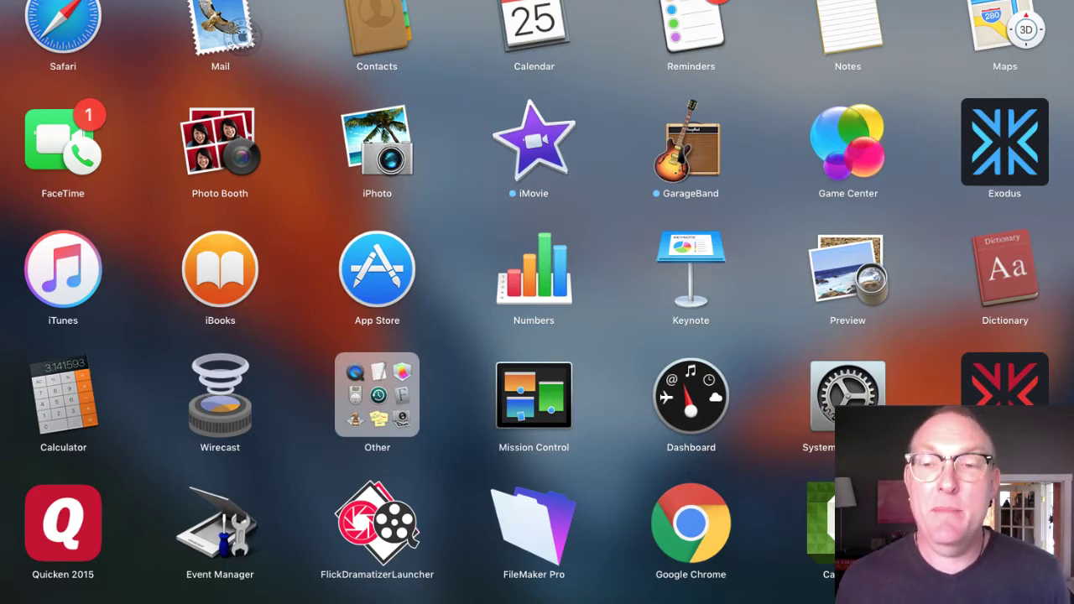
# Launch the installed ExodusEden application and approve opening it as an internet download
pyautogui.click(1004, 382)
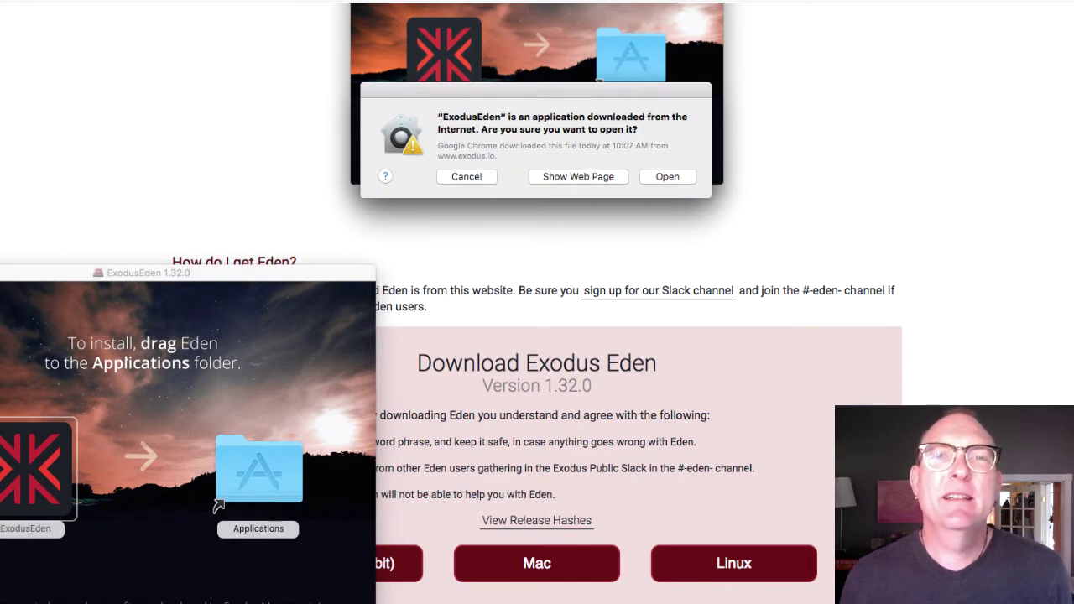
pyautogui.click(660, 178)
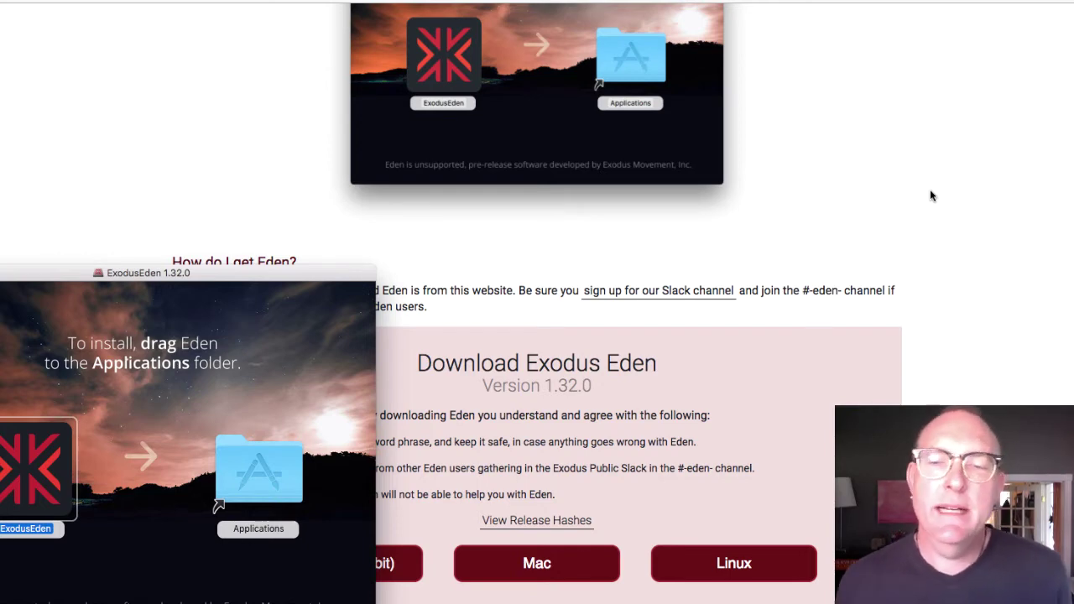
pyautogui.press('super+o')
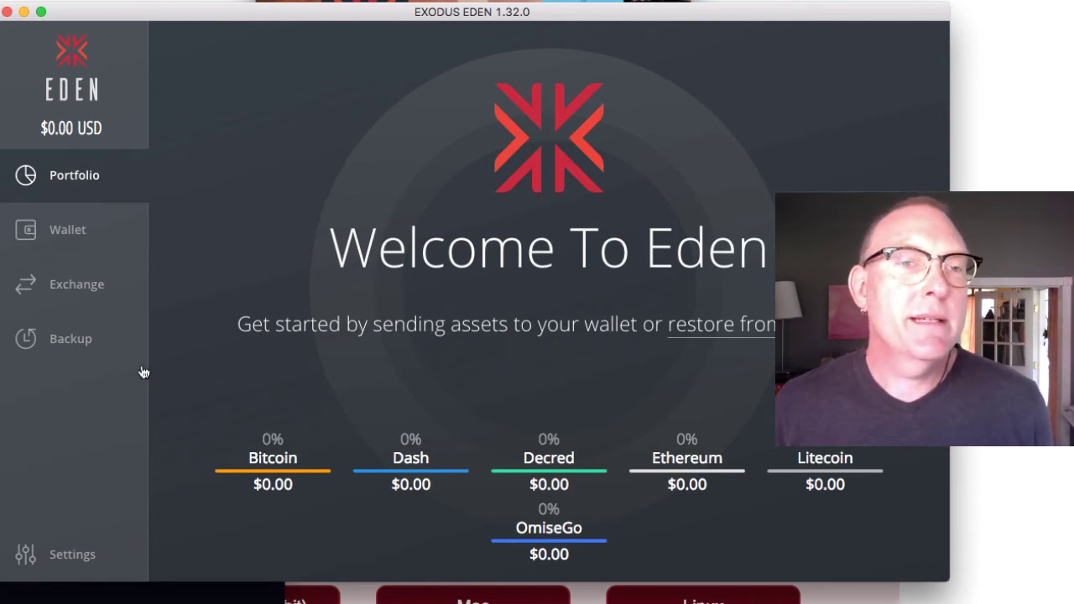
# Go from the wallet to the list of additional assets and enable EOS
pyautogui.click(63, 231)
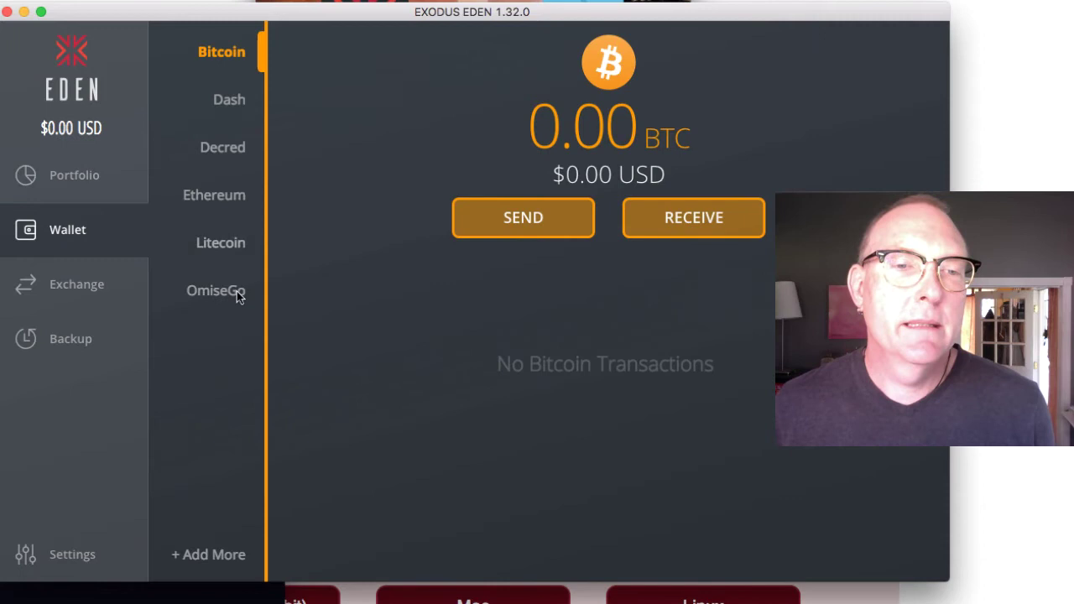
pyautogui.click(208, 555)
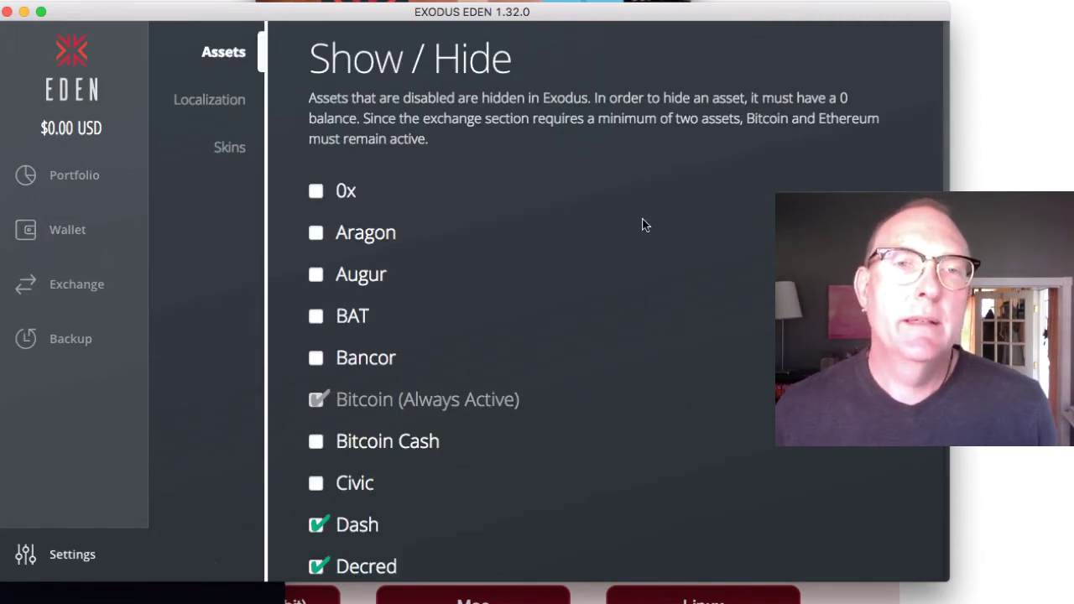
pyautogui.scroll(-7, 590, 207)
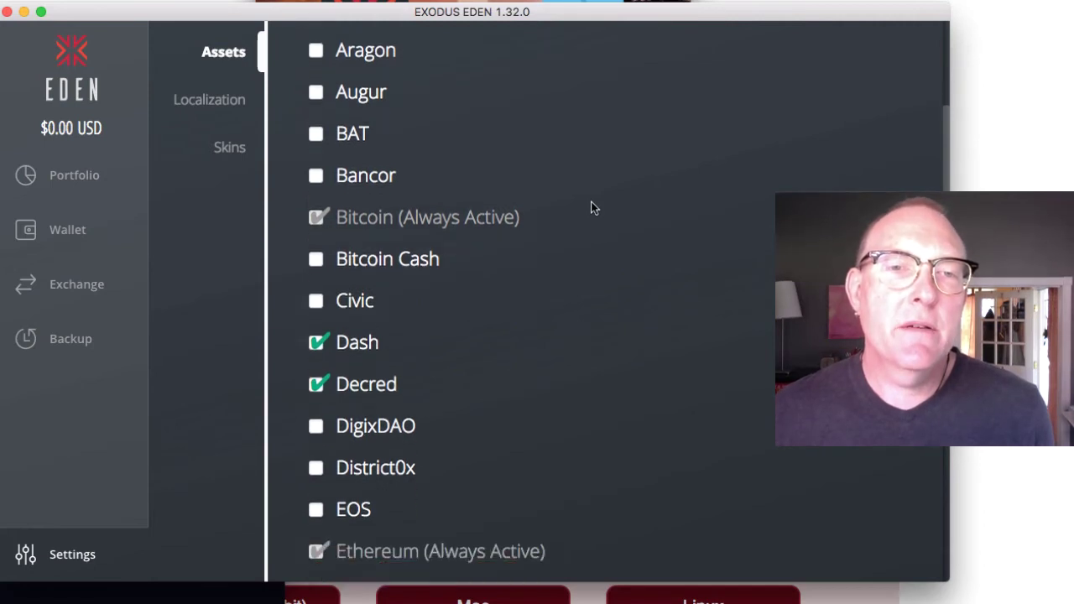
pyautogui.scroll(-4, 591, 207)
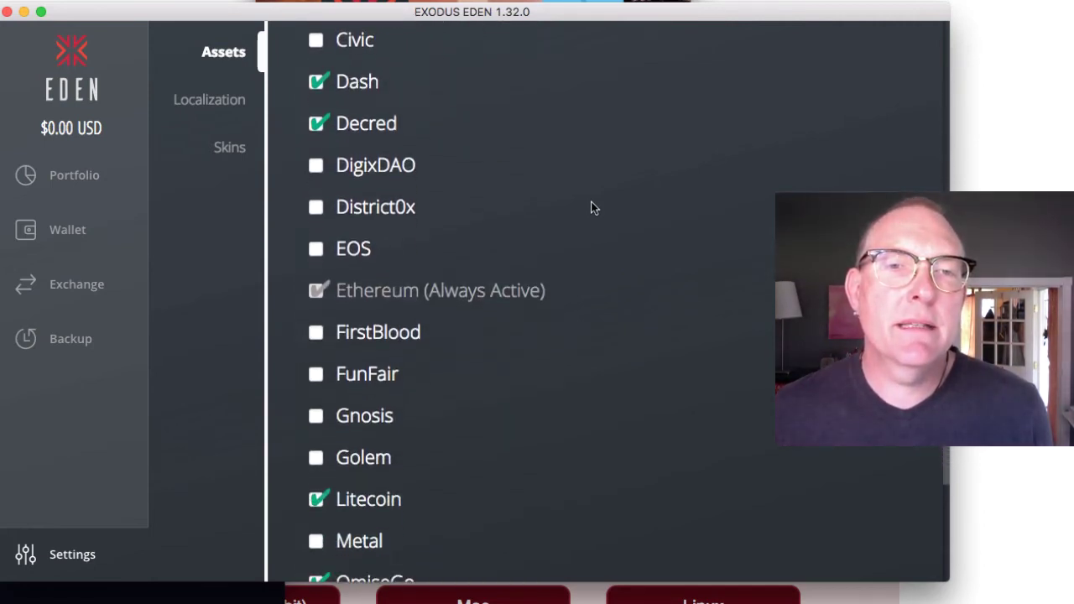
pyautogui.scroll(-1, 591, 207)
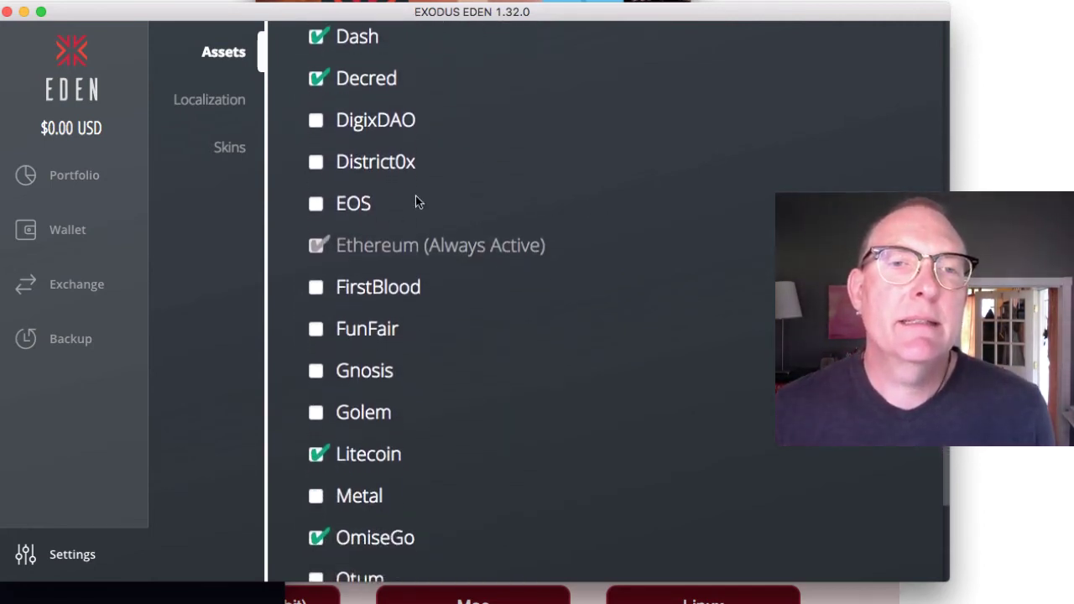
pyautogui.click(316, 203)
pyautogui.scroll(-2, 621, 253)
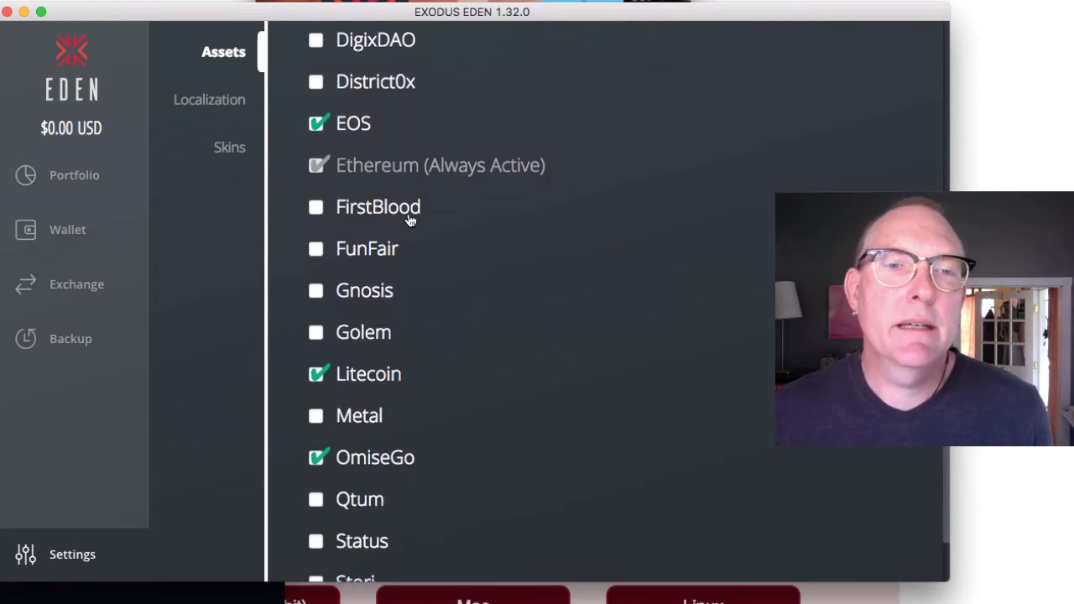
# Enable the BAT and Augur assets in the list of shown and hidden assets
pyautogui.scroll(-2, 451, 320)
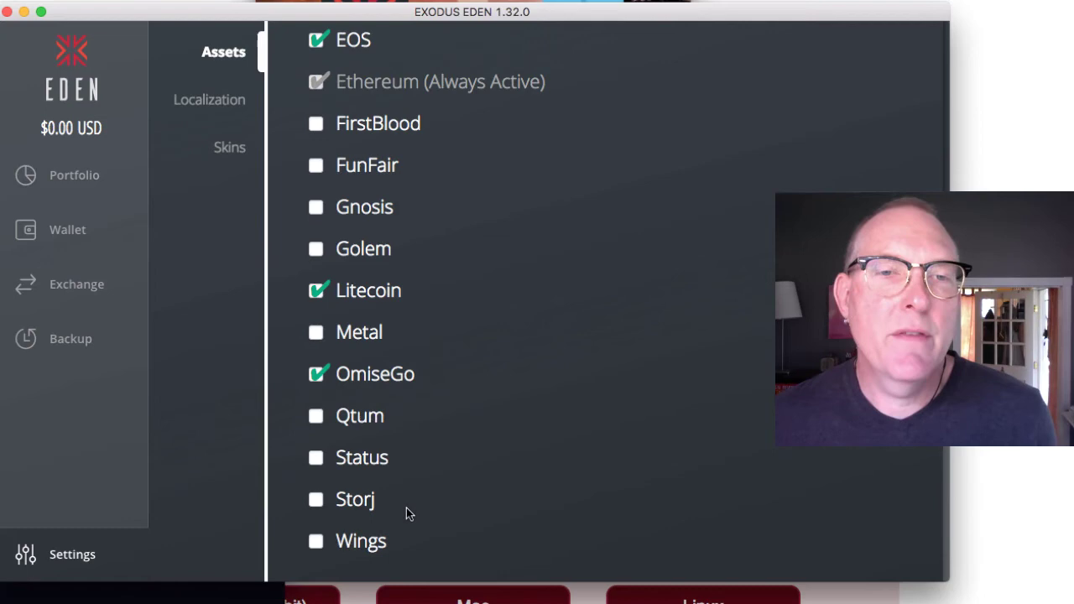
pyautogui.scroll(8, 406, 507)
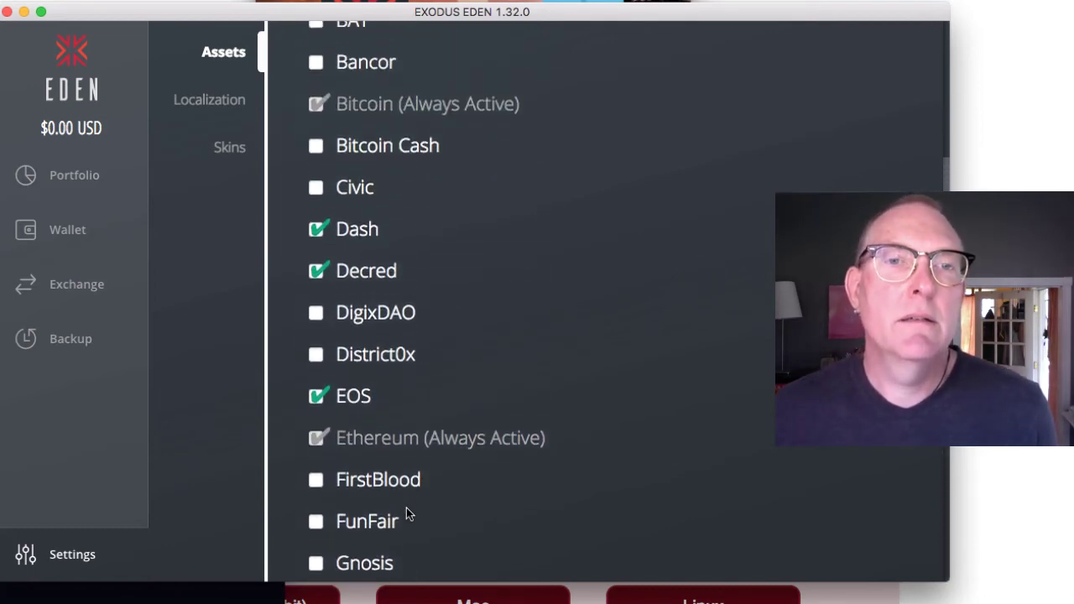
pyautogui.scroll(7, 406, 507)
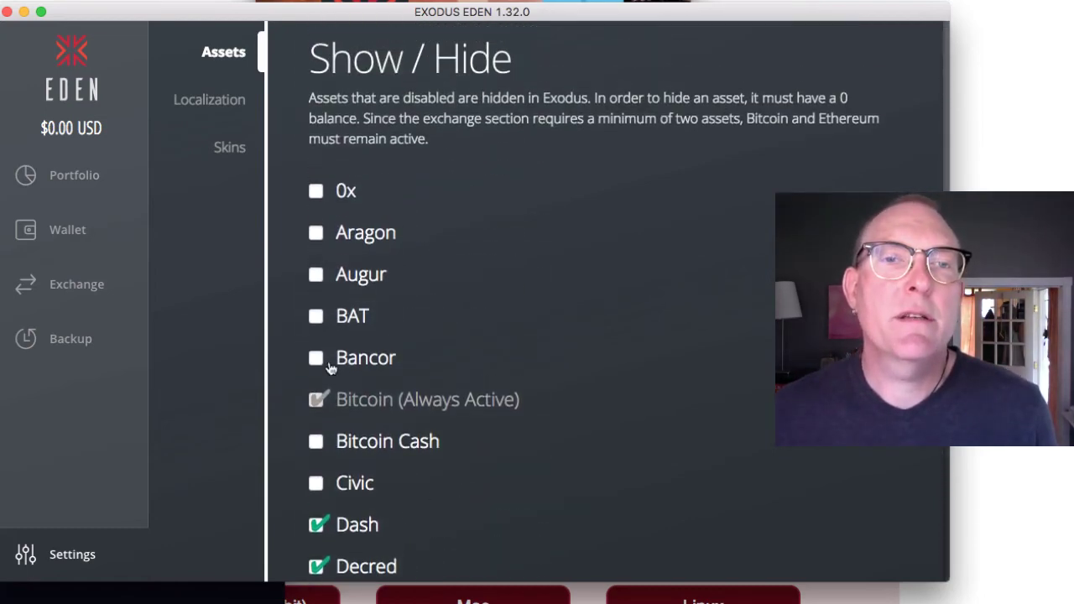
pyautogui.click(317, 314)
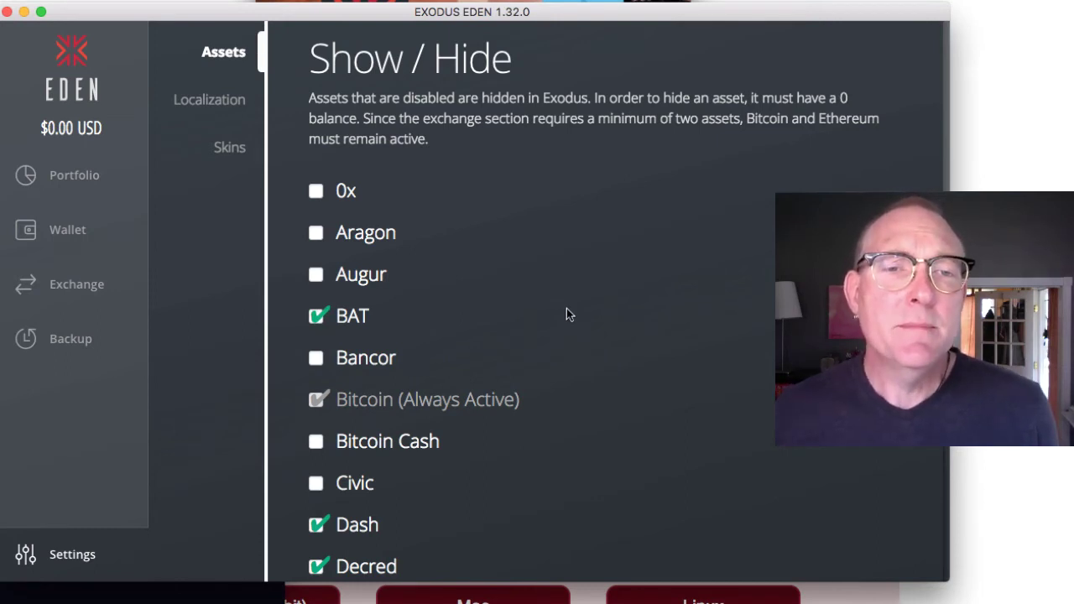
pyautogui.click(317, 276)
# Review the whole list of available assets, from 0x to Wings, and which ones are enabled
pyautogui.scroll(-5, 596, 298)
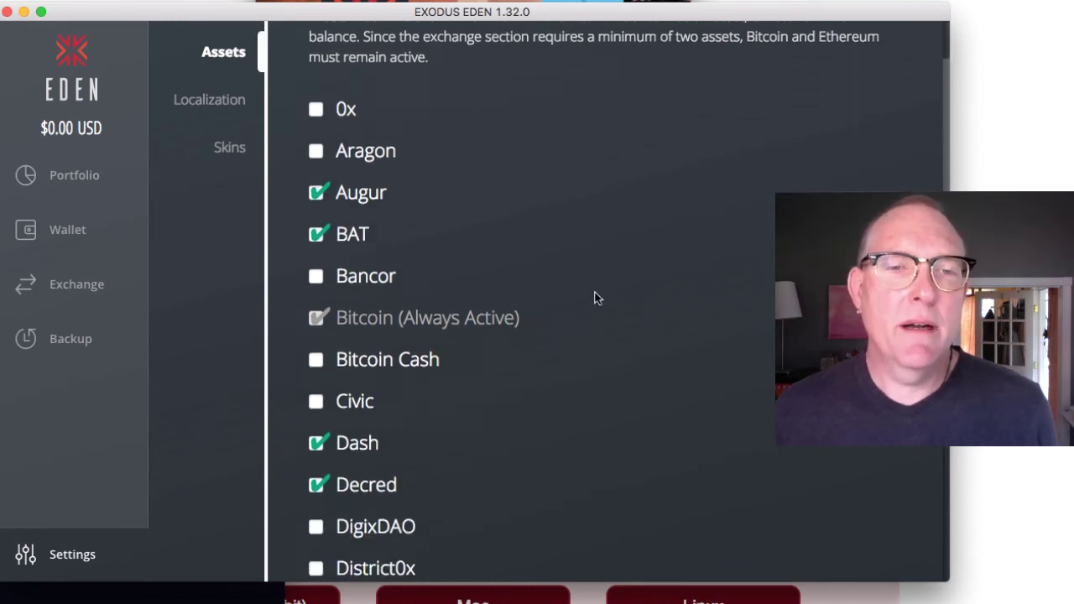
pyautogui.scroll(-3, 596, 297)
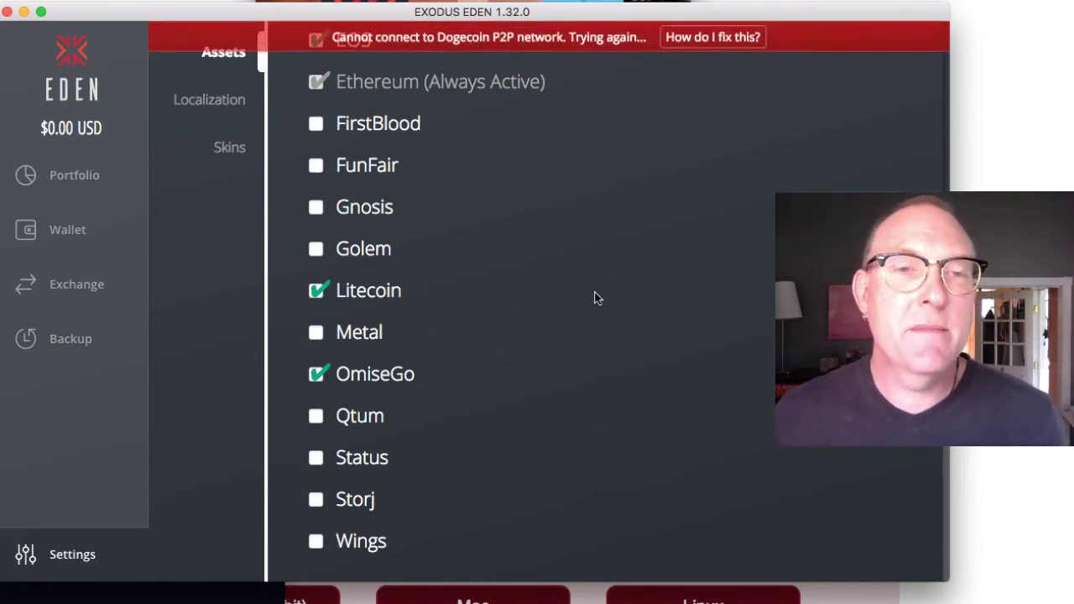
pyautogui.scroll(7, 595, 297)
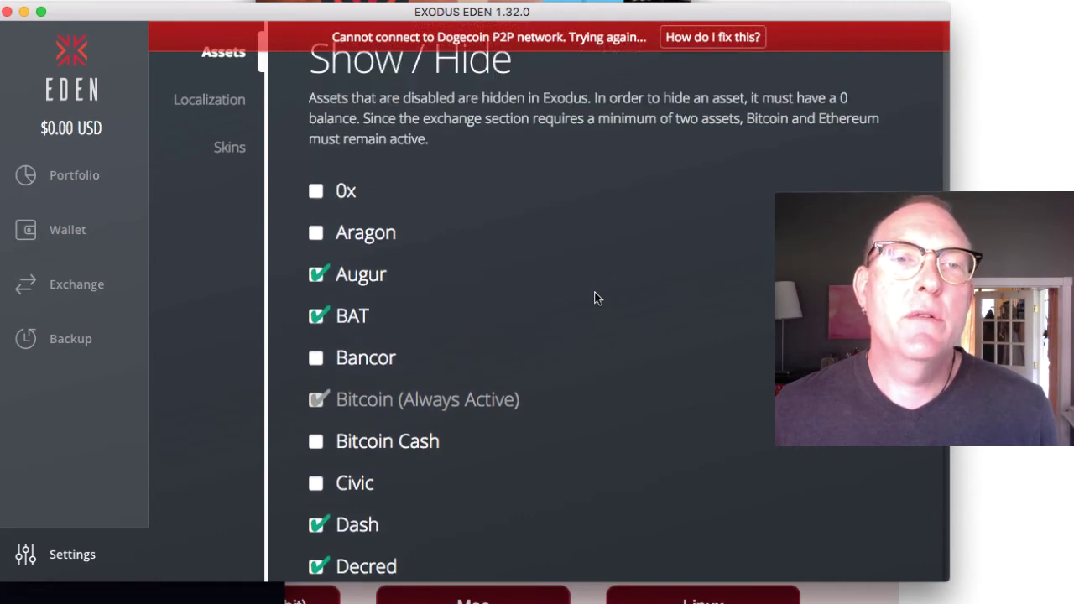
pyautogui.scroll(-3, 595, 297)
pyautogui.scroll(-1, 596, 298)
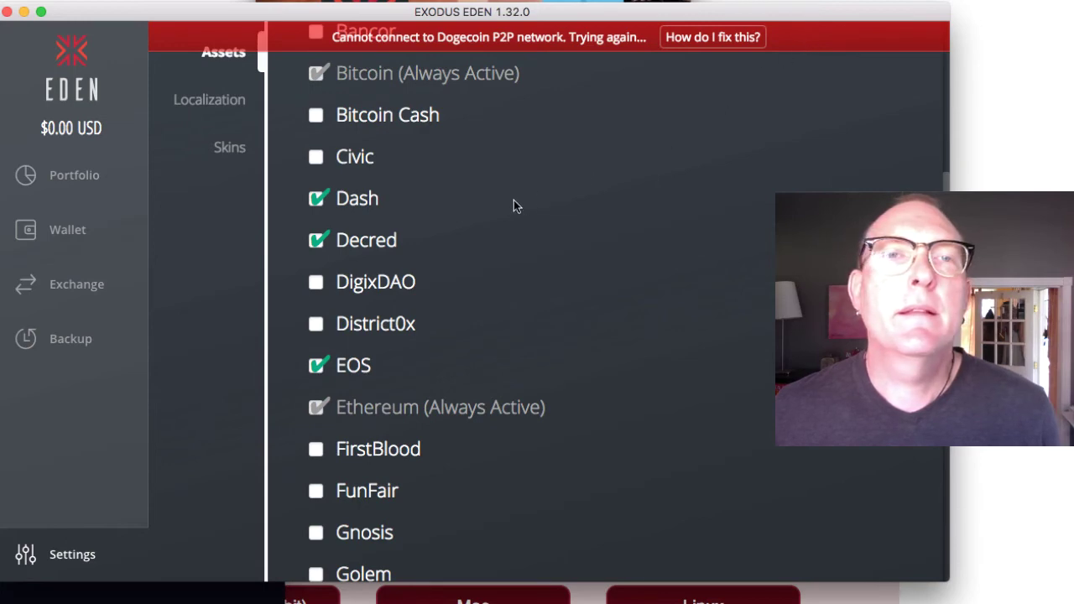
pyautogui.scroll(-4, 513, 199)
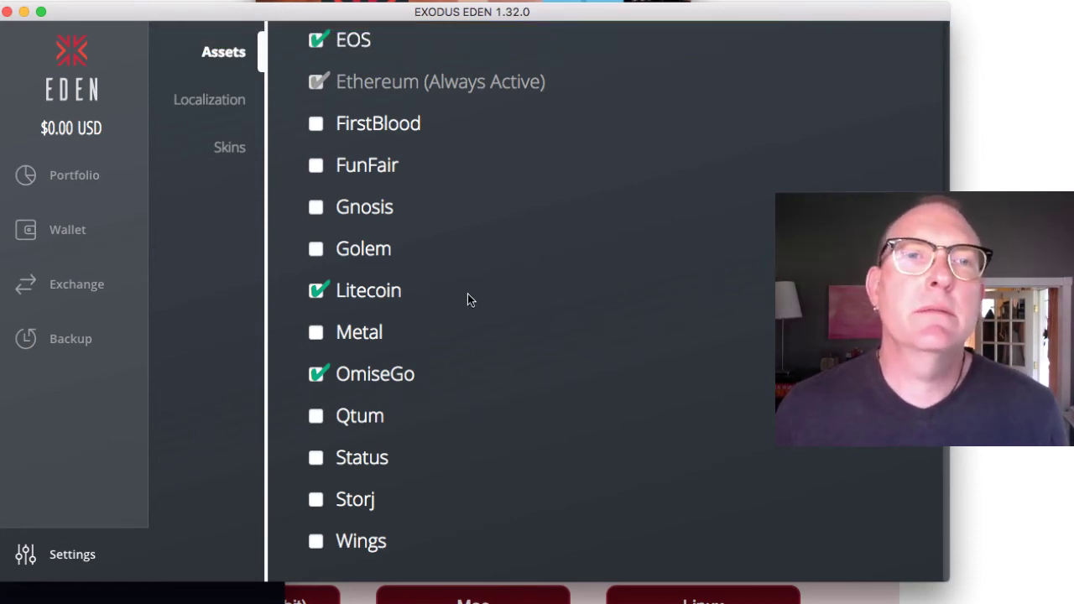
pyautogui.scroll(10, 467, 294)
pyautogui.scroll(-2, 468, 294)
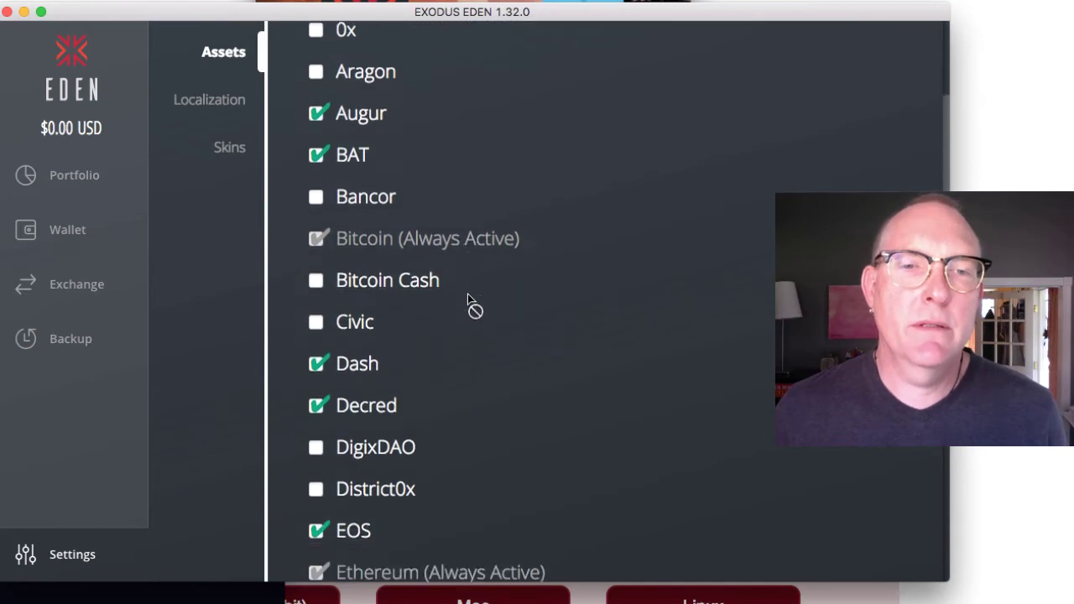
pyautogui.scroll(4, 468, 294)
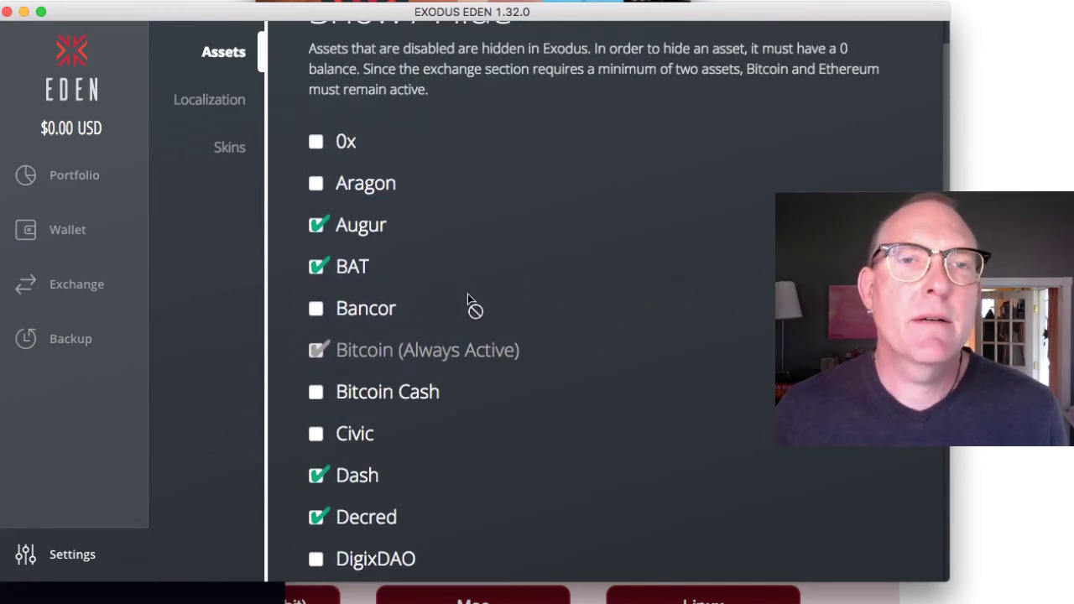
# View the currency localization setting and the available color and texture skins
pyautogui.click(201, 101)
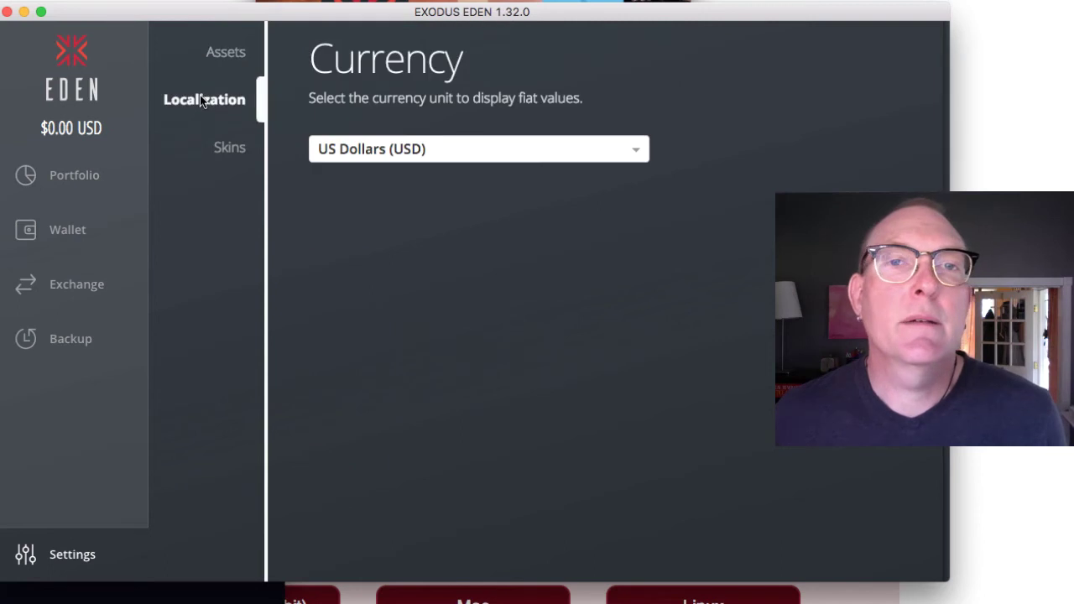
pyautogui.click(225, 148)
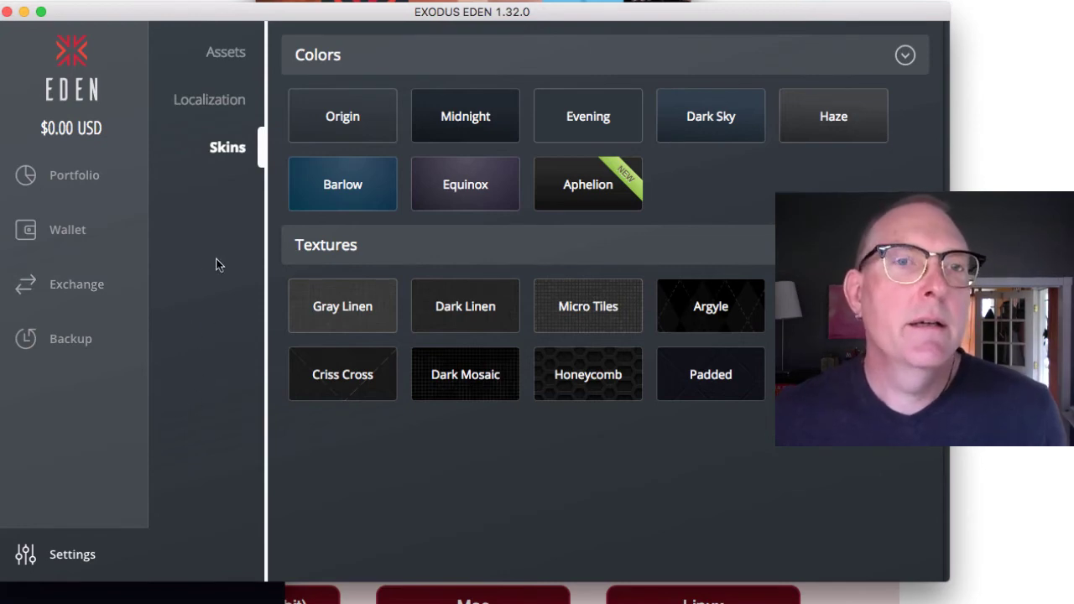
# Check which assets can be exchanged and received on the exchange page, and return to the wallet
pyautogui.click(70, 286)
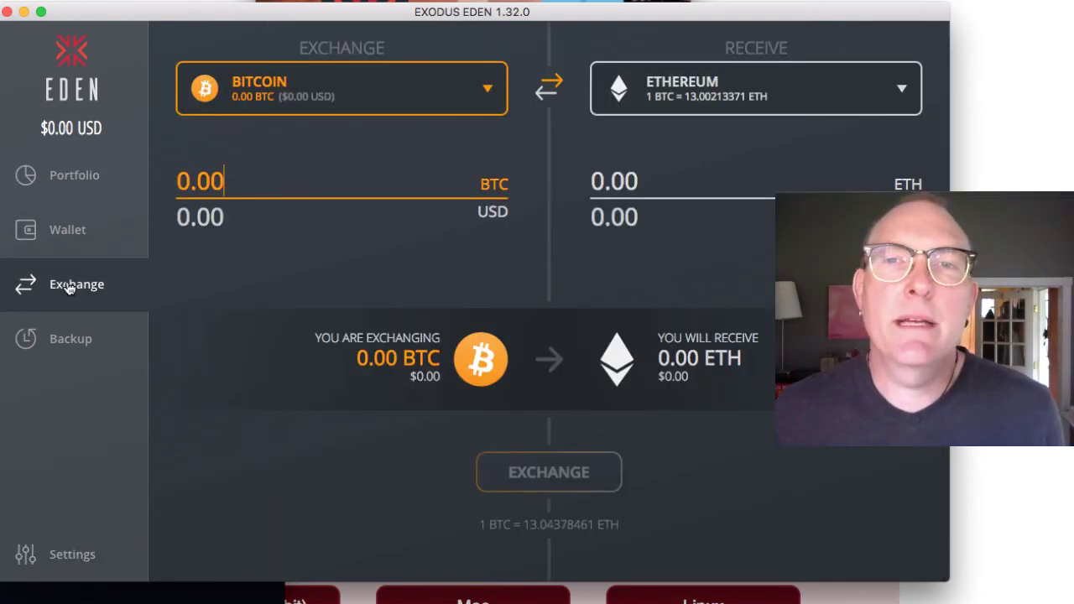
pyautogui.click(490, 88)
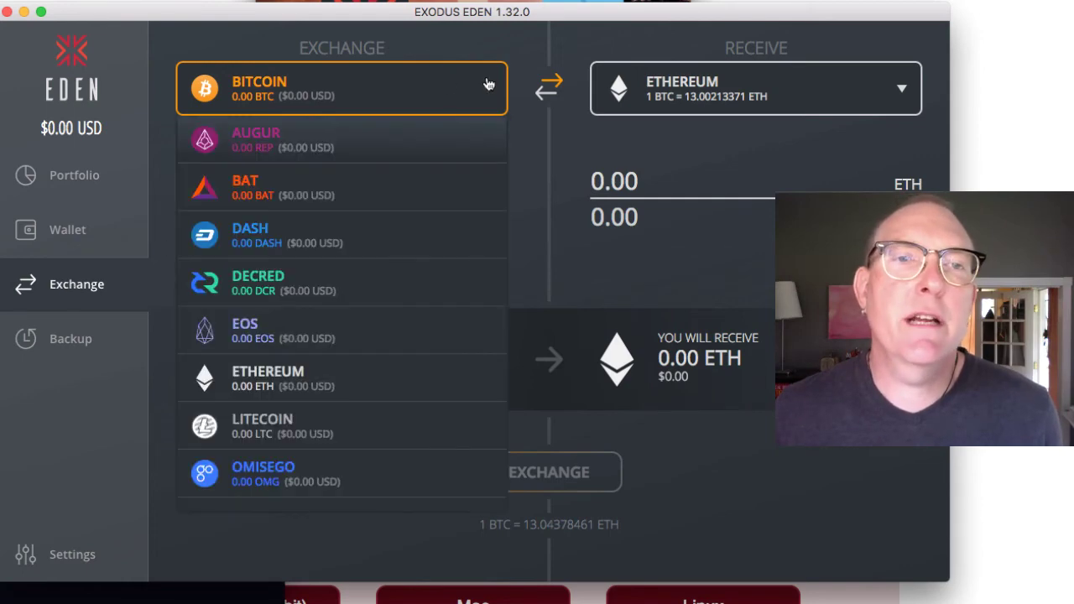
pyautogui.click(857, 84)
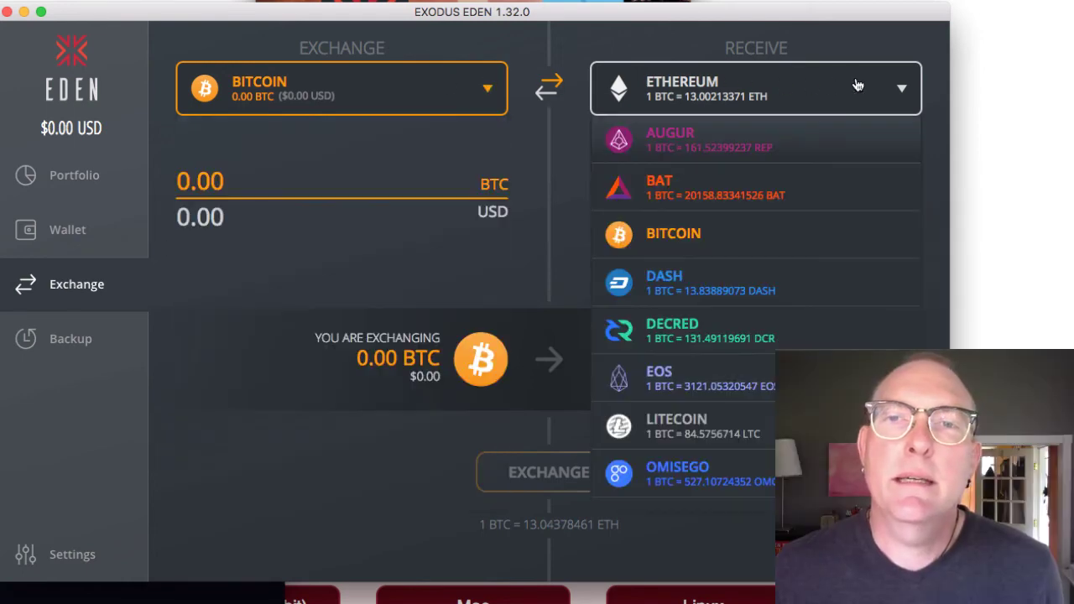
pyautogui.click(108, 144)
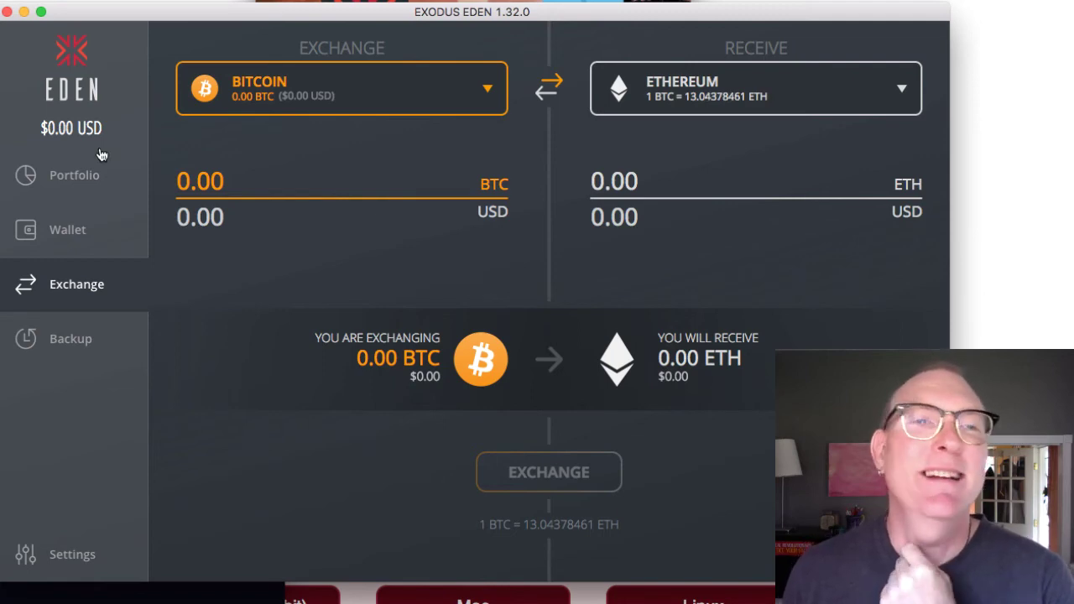
pyautogui.click(57, 233)
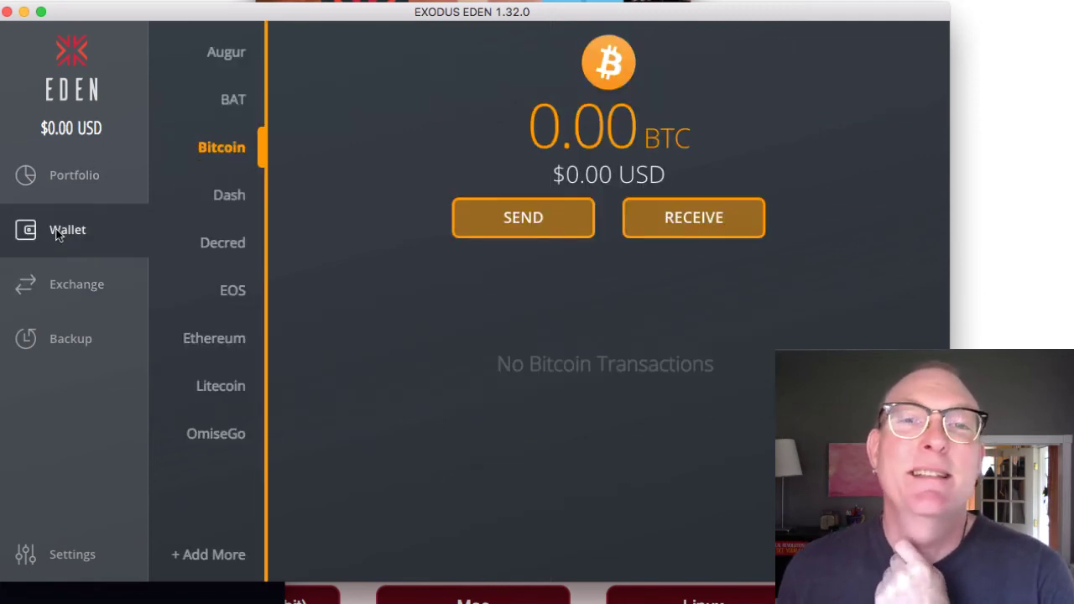